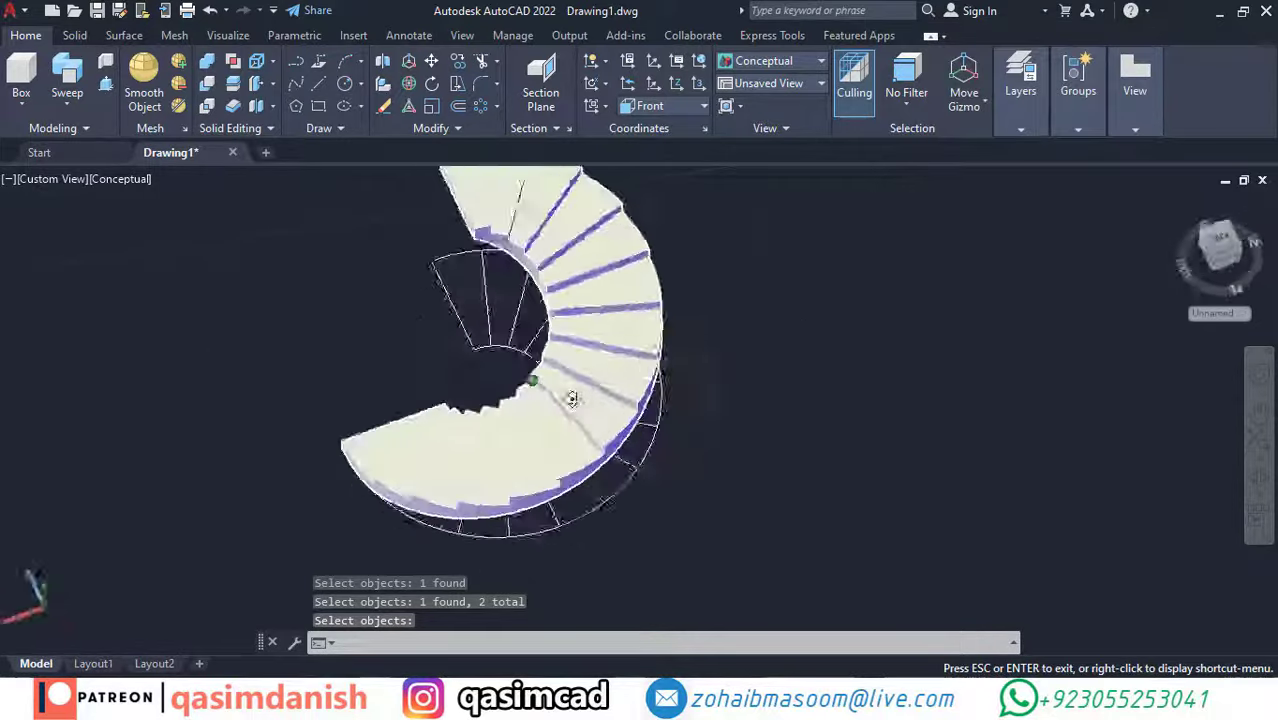
Draw a circle of radius 2 at the stair centre.
{"action": "middle_click_drag", "start_coordinate": [303, 302], "coordinate": [829, 409], "text": "shift"}
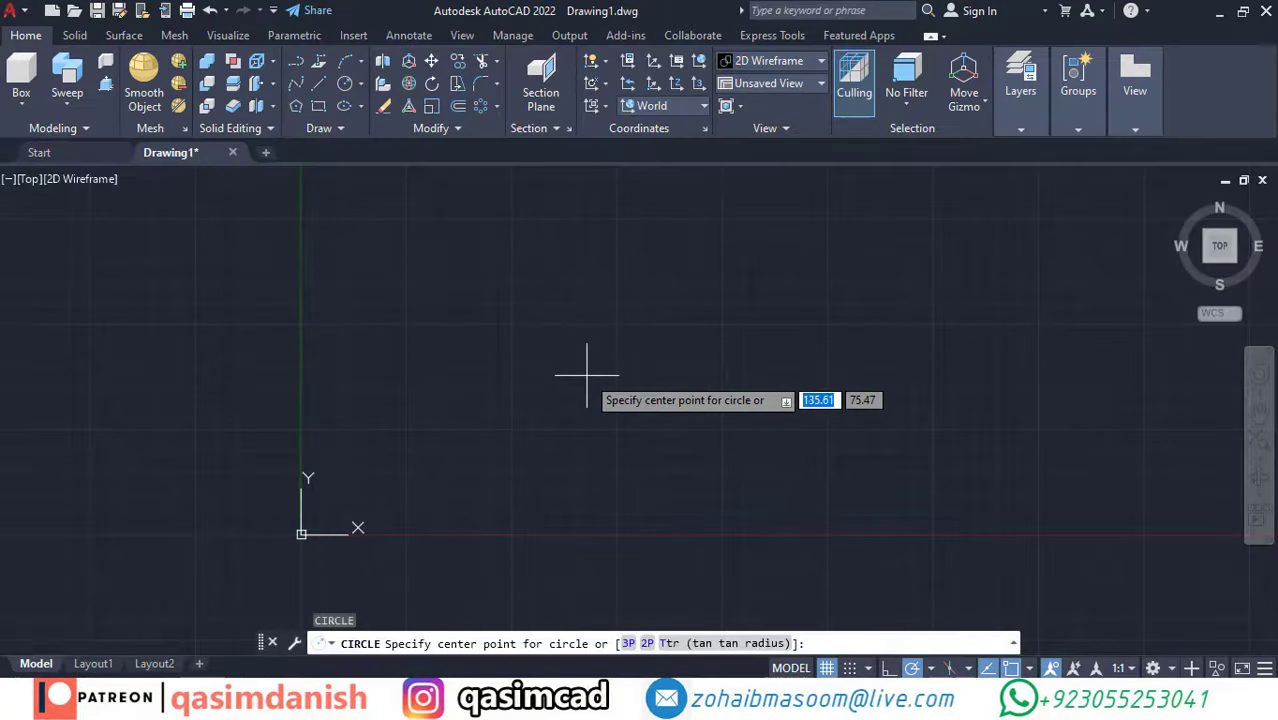
{"action": "left_click", "coordinate": [587, 375]}
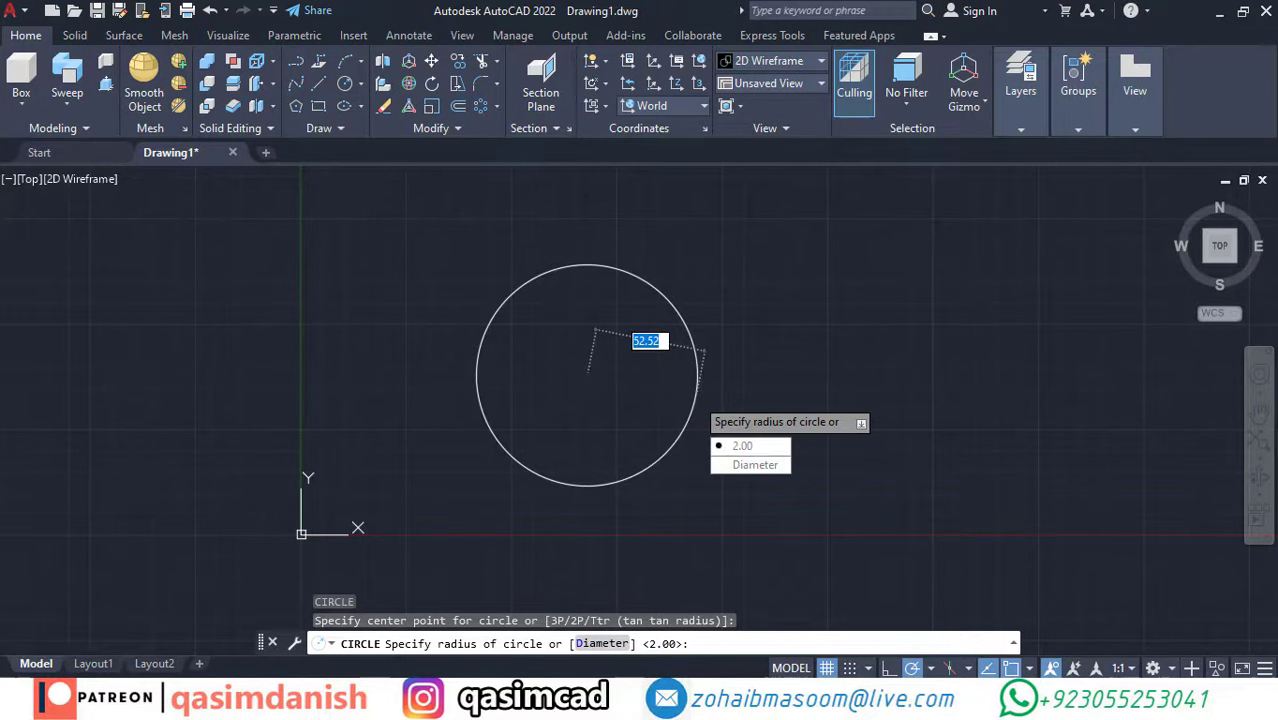
{"action": "key", "text": "Escape"}
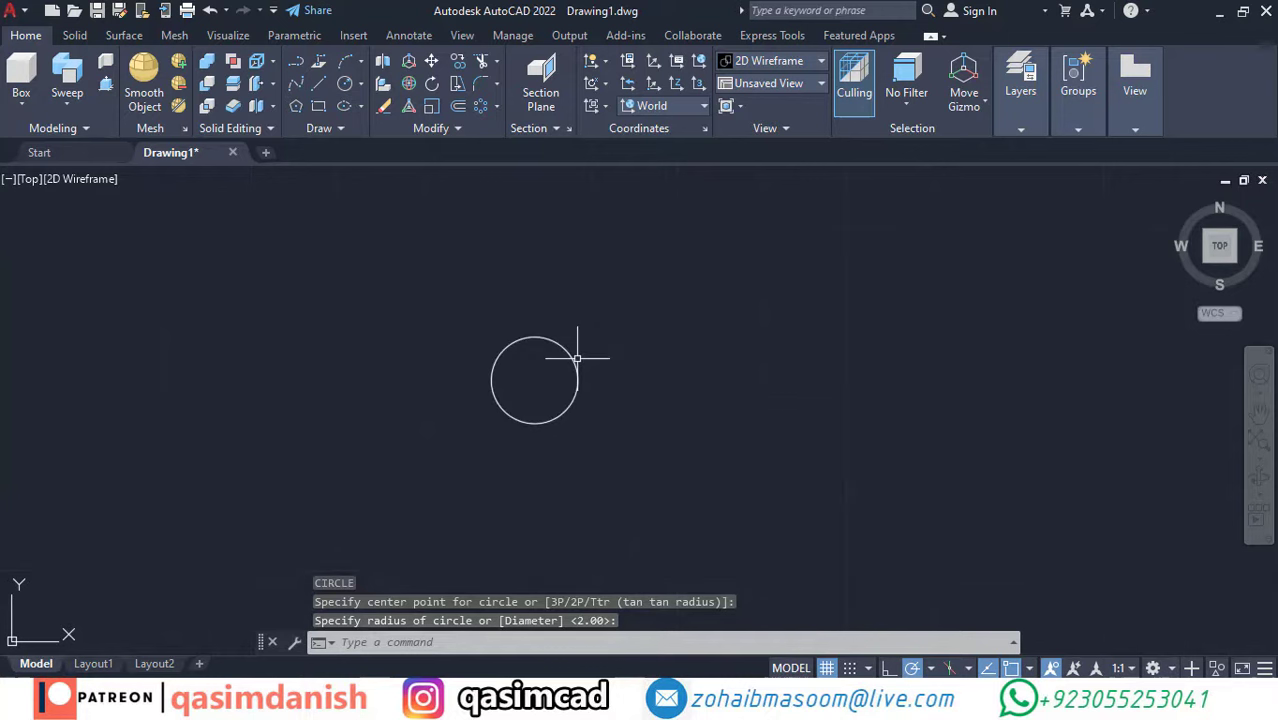
Offset the circle 4 units outward to make a concentric outer circle.
{"action": "type", "text": "o"}
{"action": "key", "text": "Return"}
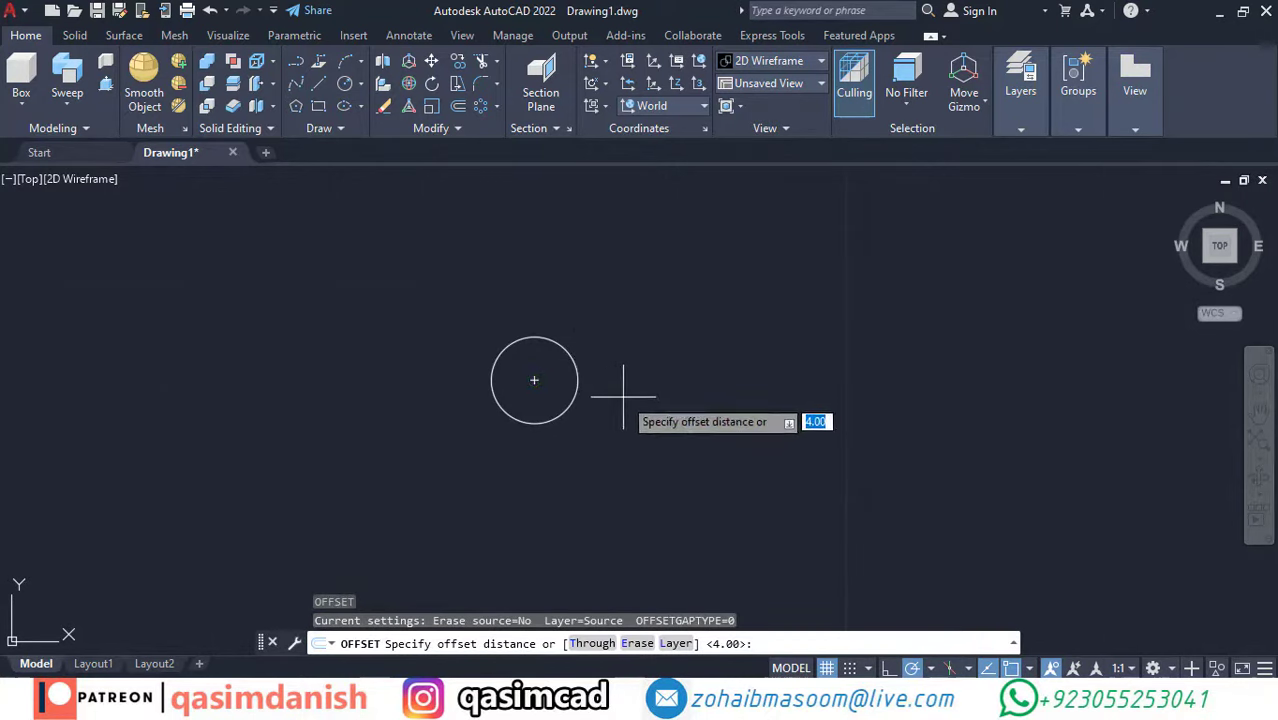
{"action": "key", "text": "Return"}
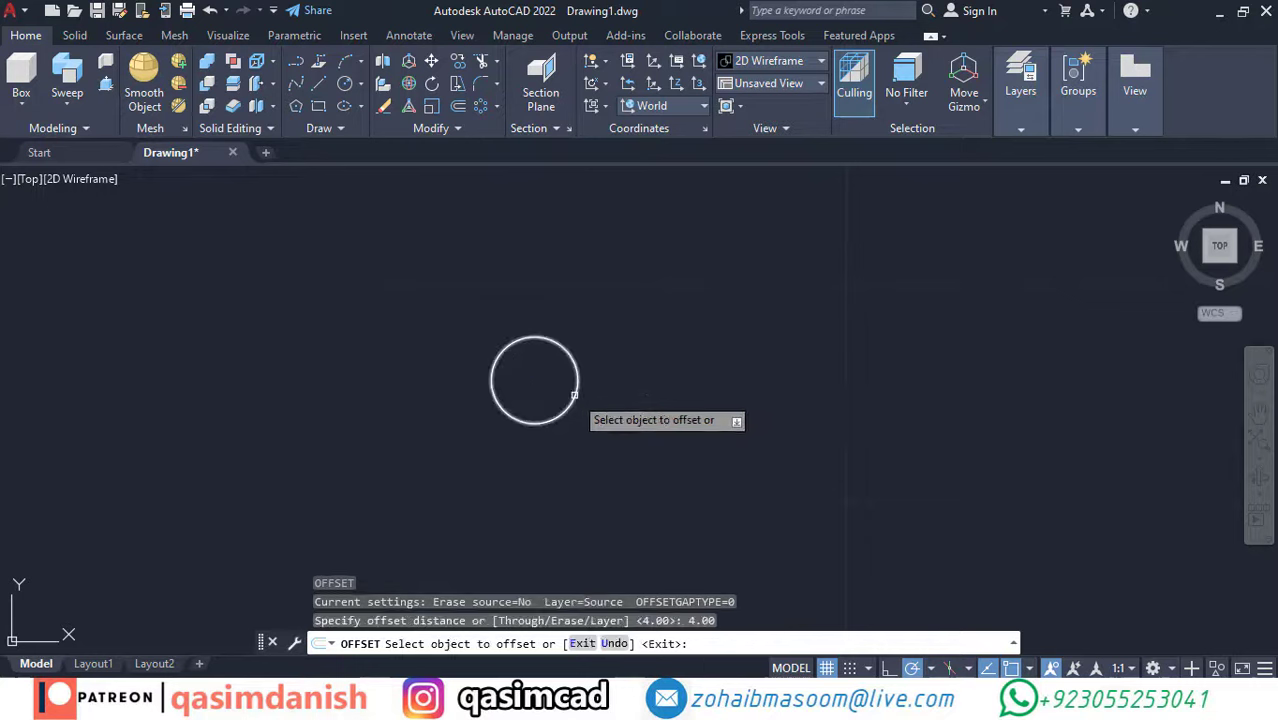
{"action": "left_click", "coordinate": [574, 390]}
{"action": "left_click", "coordinate": [767, 395]}
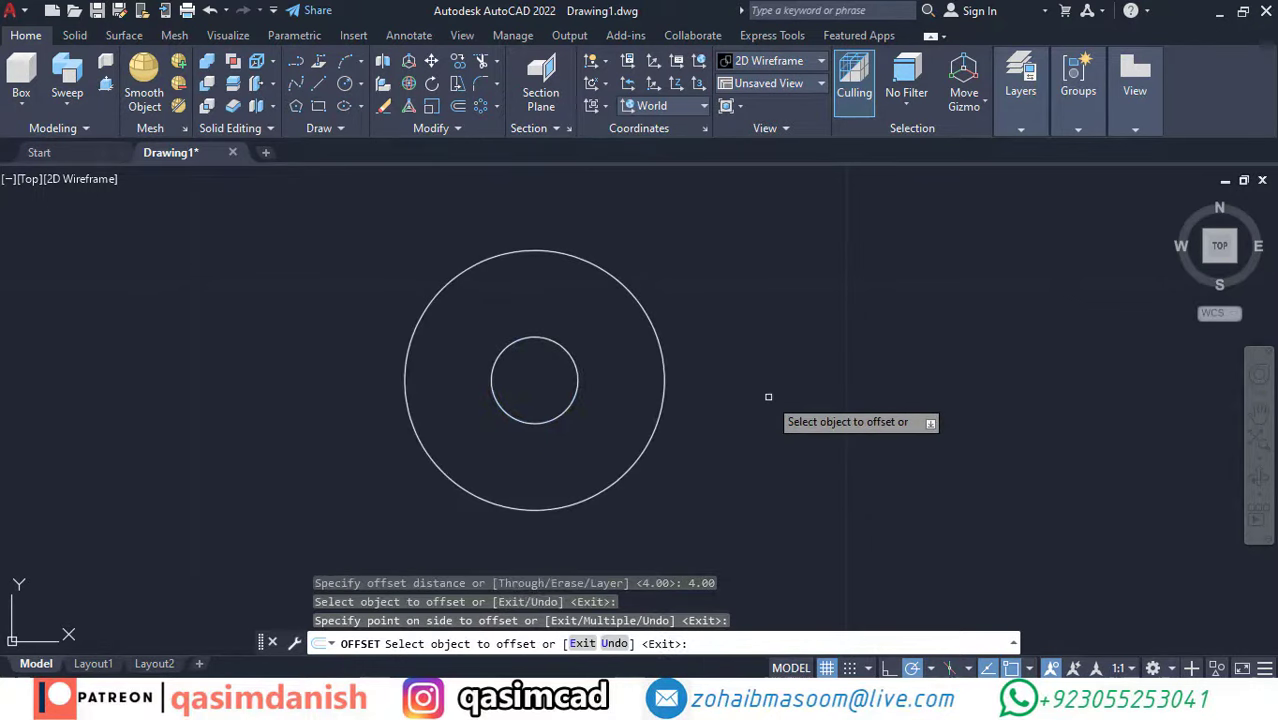
{"action": "key", "text": "Escape"}
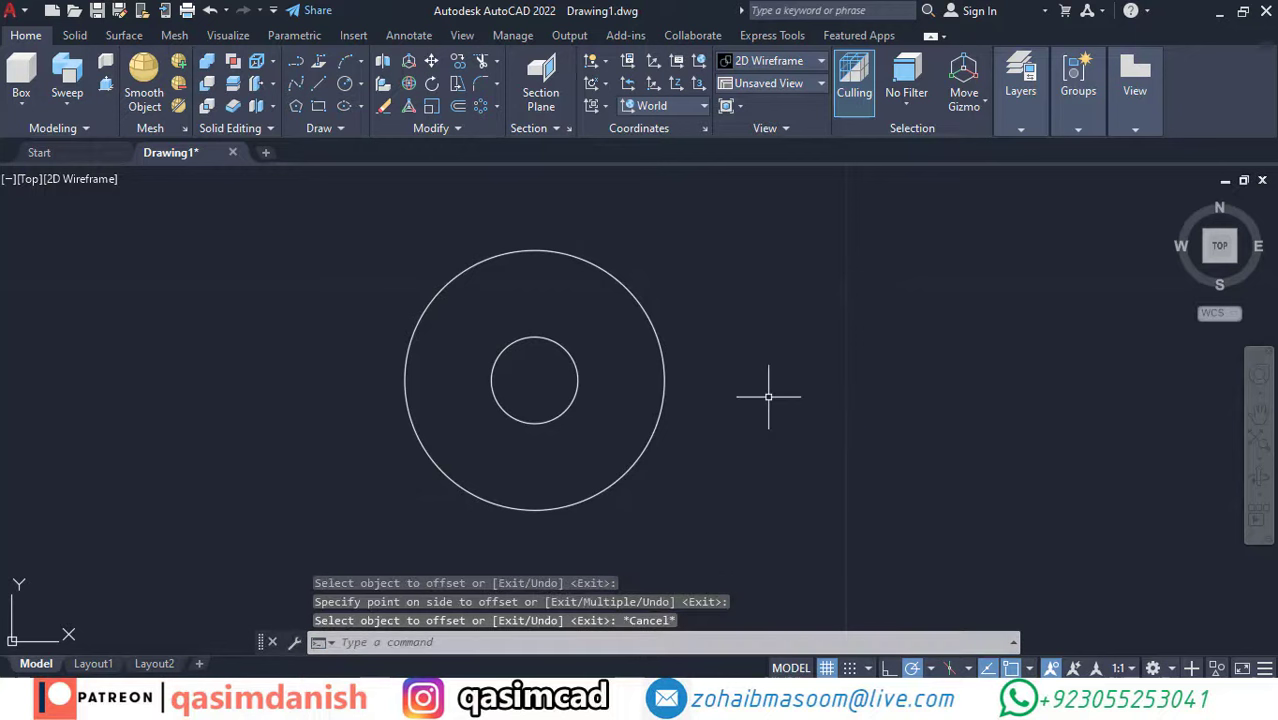
Draw a horizontal line from the inner circle's right quadrant to the outer circle.
{"action": "key", "text": "Return"}
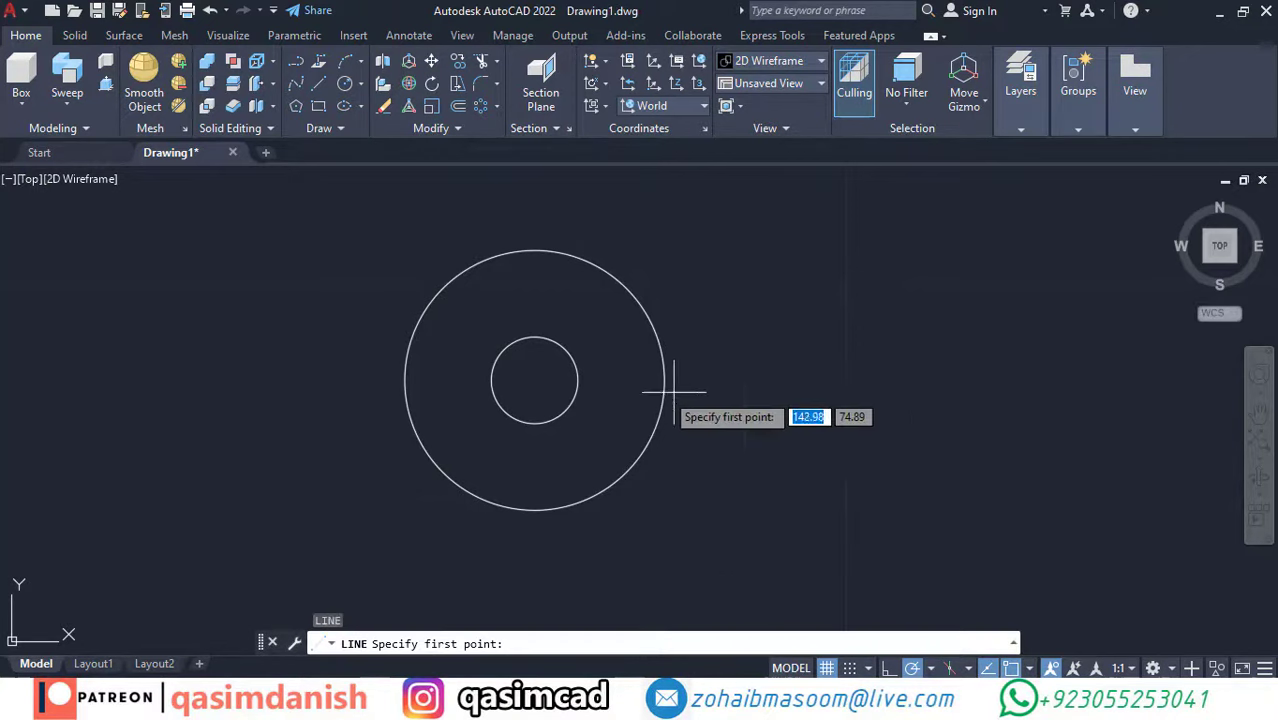
{"action": "left_click", "coordinate": [578, 380]}
{"action": "left_click", "coordinate": [664, 380]}
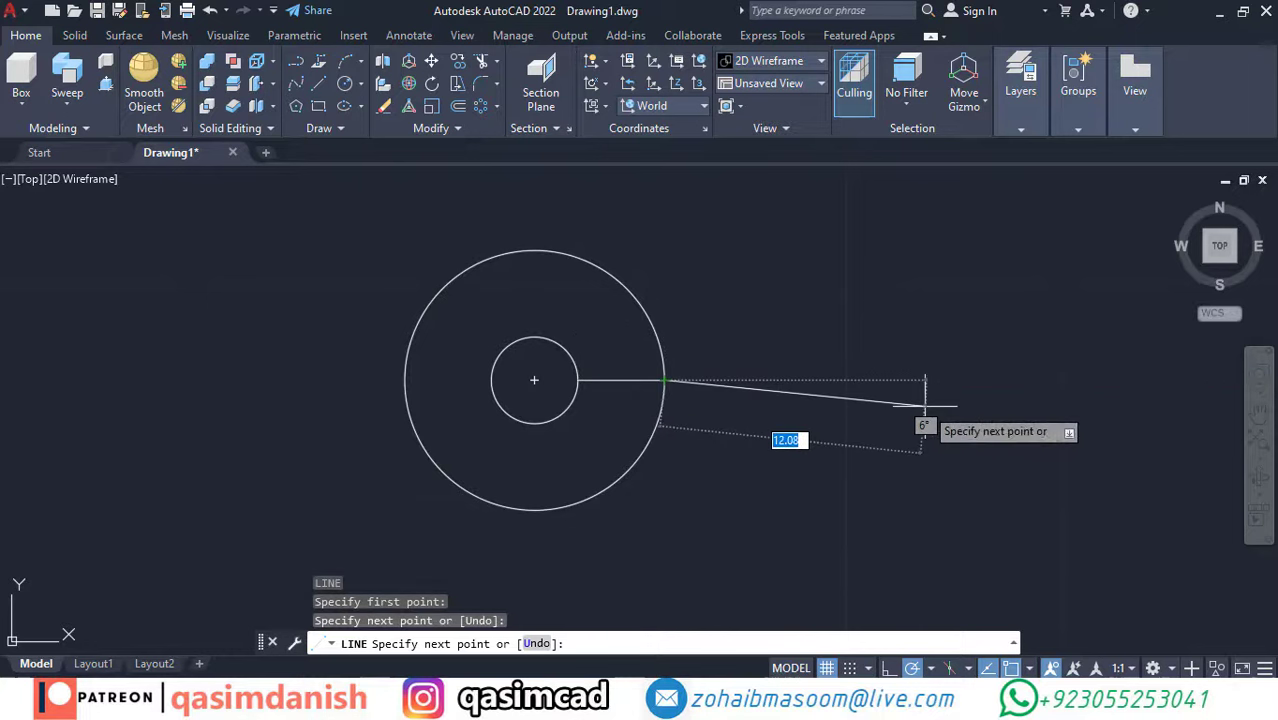
{"action": "key", "text": "Escape"}
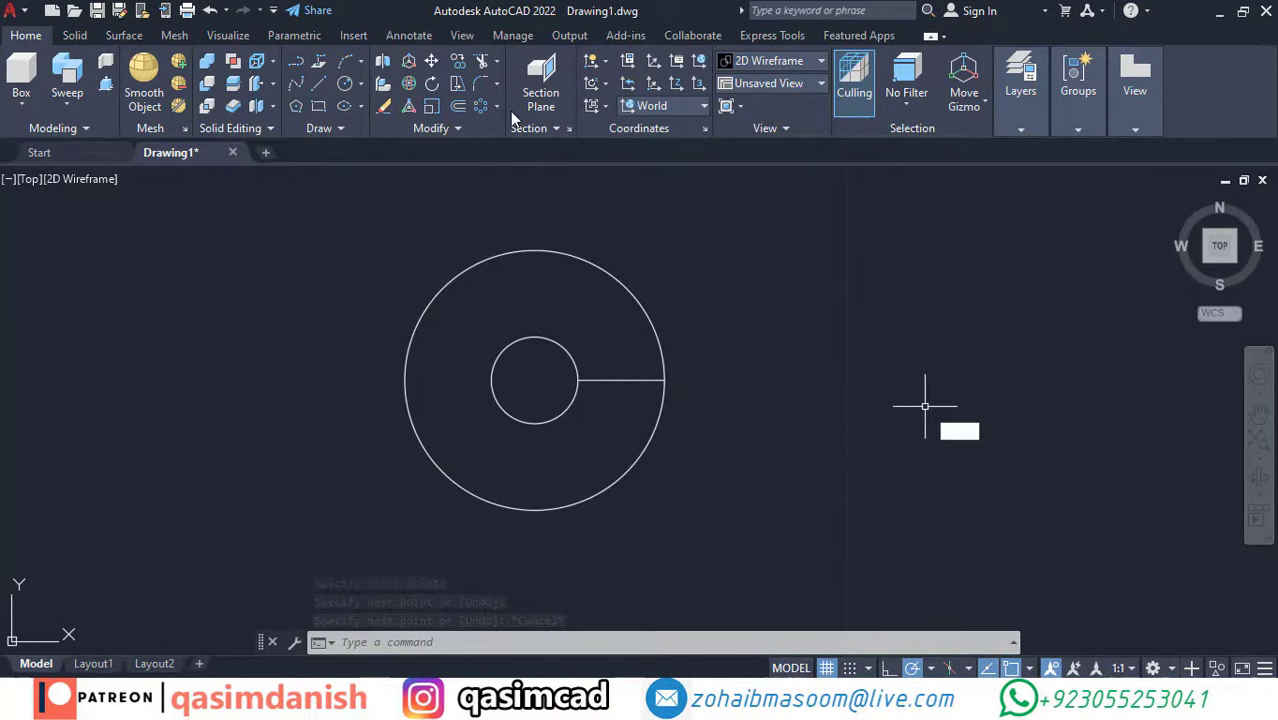
Polar-array the line into 20 spokes around the circles' centre.
{"action": "left_click", "coordinate": [482, 107]}
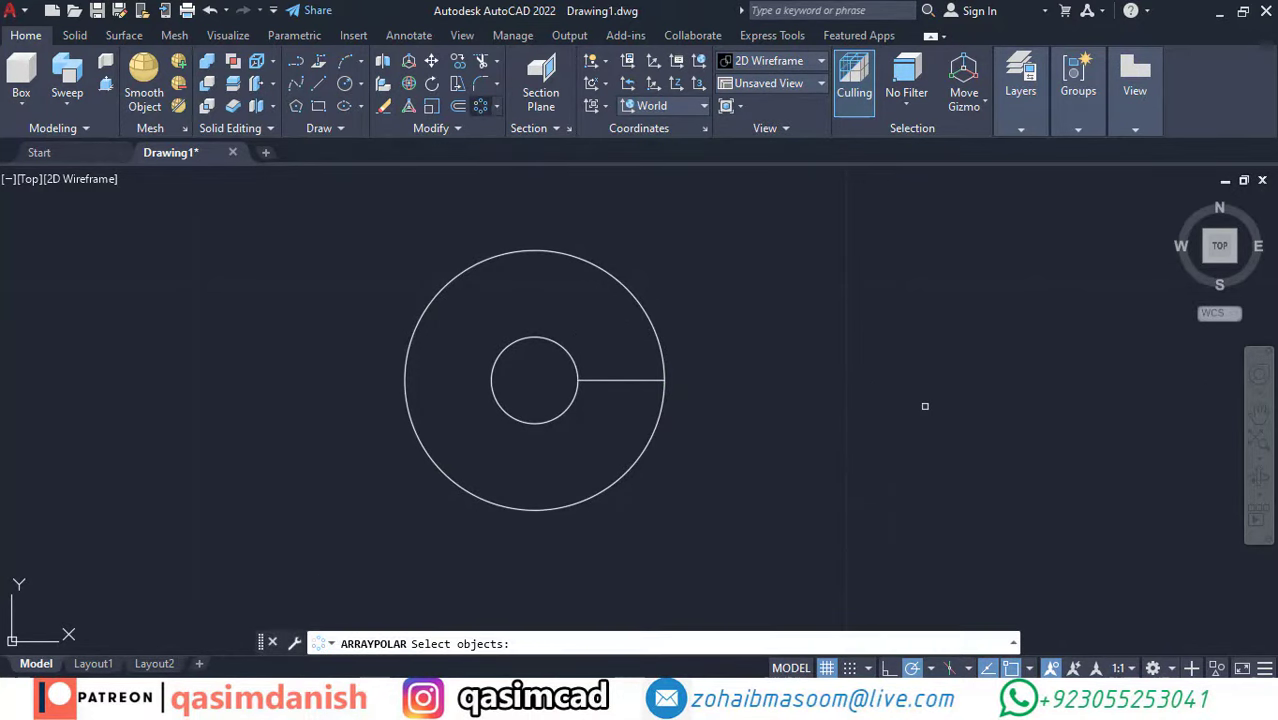
{"action": "left_click", "coordinate": [641, 381]}
{"action": "key", "text": "Return"}
{"action": "left_click", "coordinate": [535, 380]}
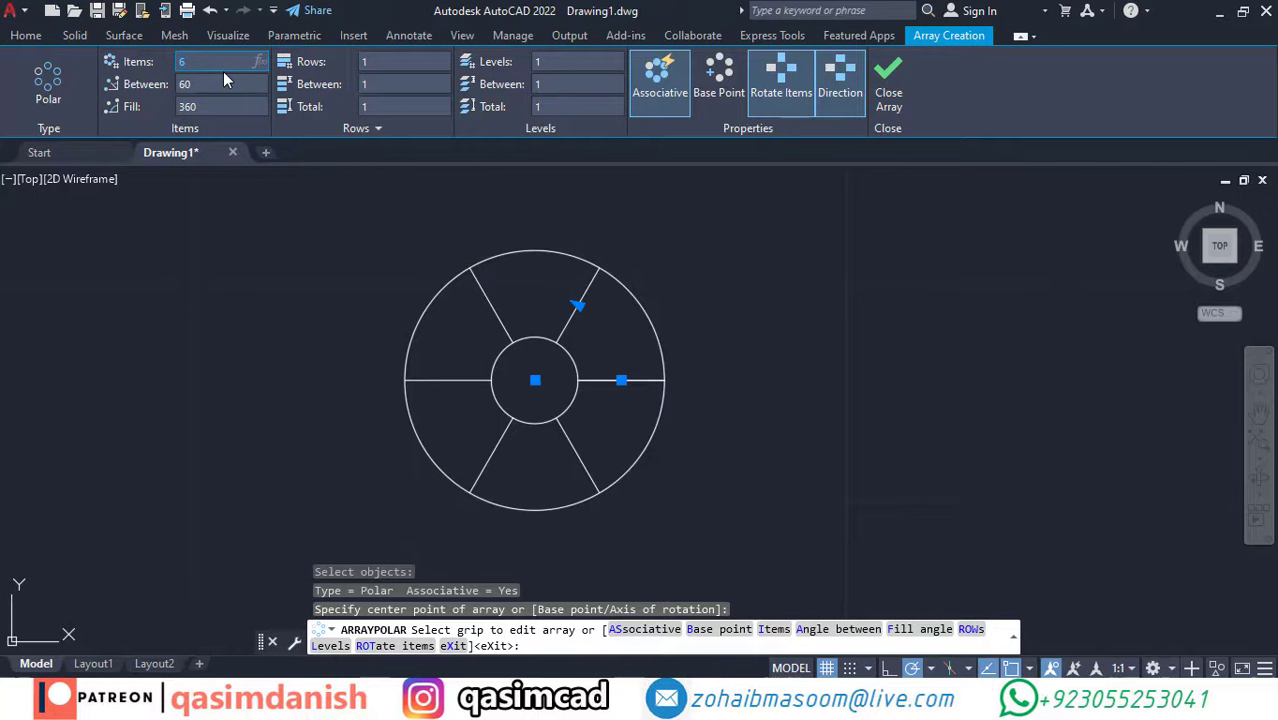
{"action": "left_click", "coordinate": [191, 62]}
{"action": "key", "text": "Return"}
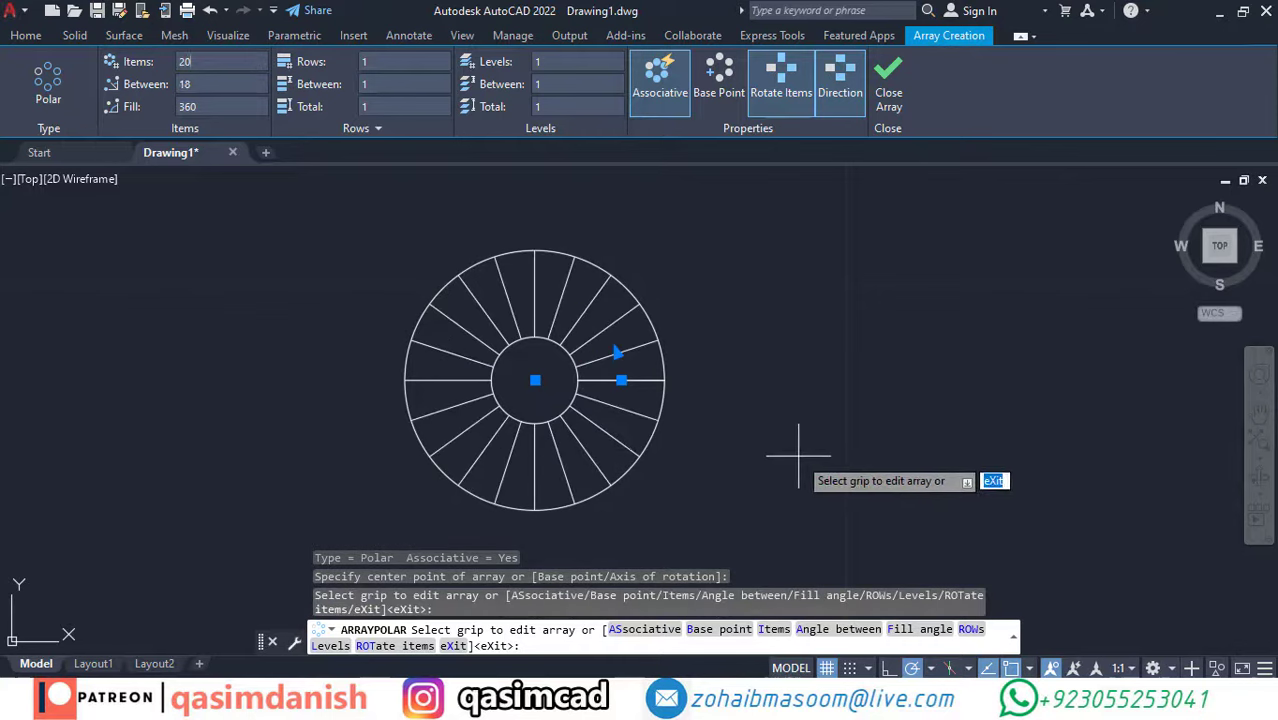
{"action": "key", "text": "Return"}
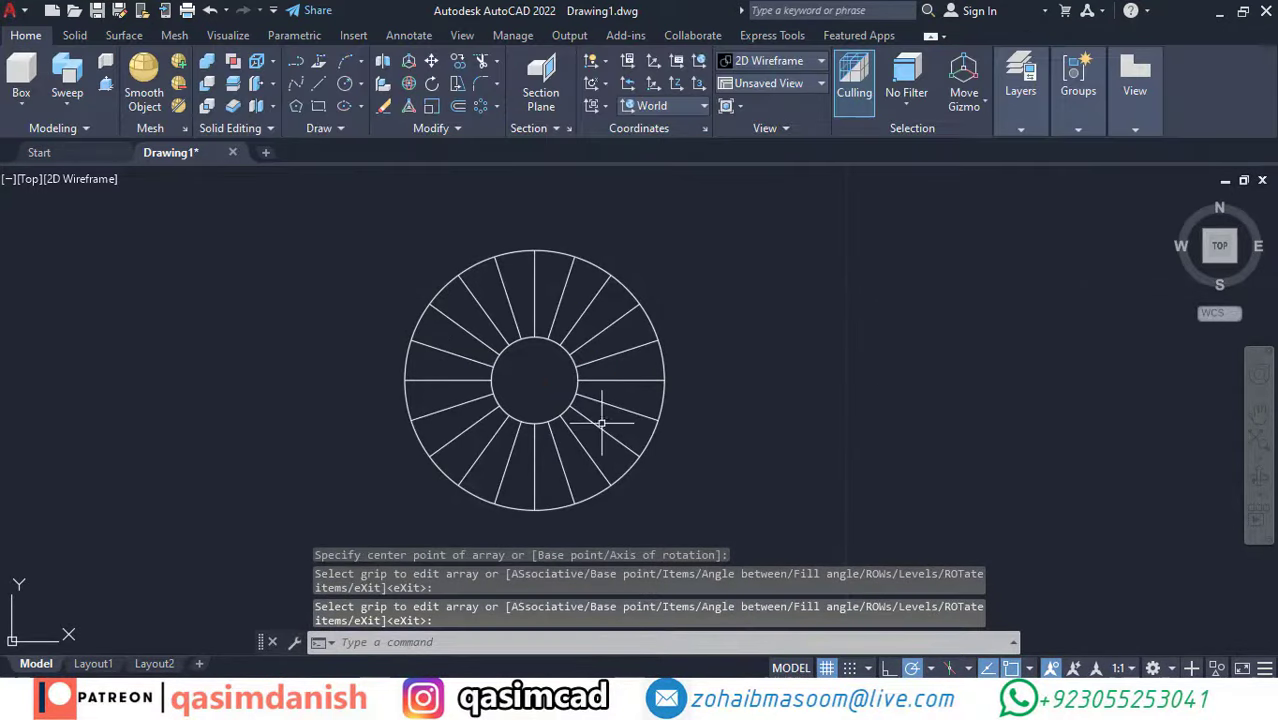
Explode the spoke array into separate lines.
{"action": "type", "text": "ex"}
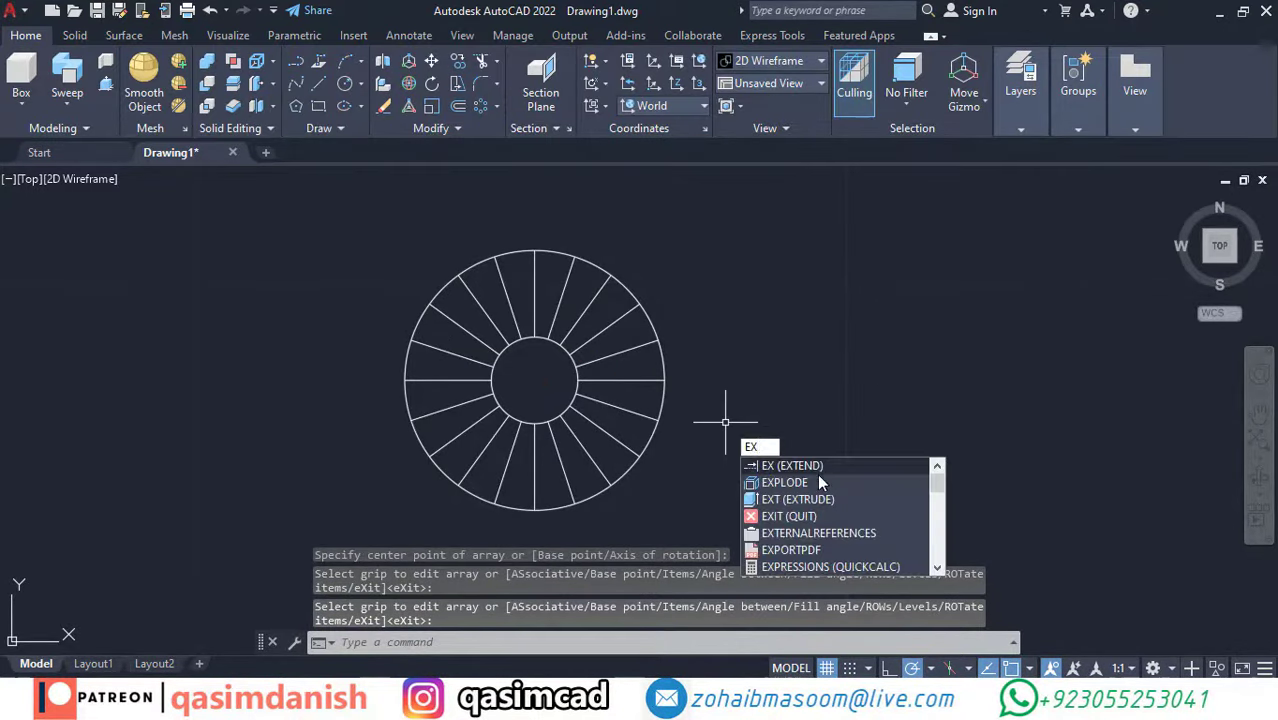
{"action": "left_click", "coordinate": [818, 480]}
{"action": "left_click", "coordinate": [646, 379]}
{"action": "key", "text": "Return"}
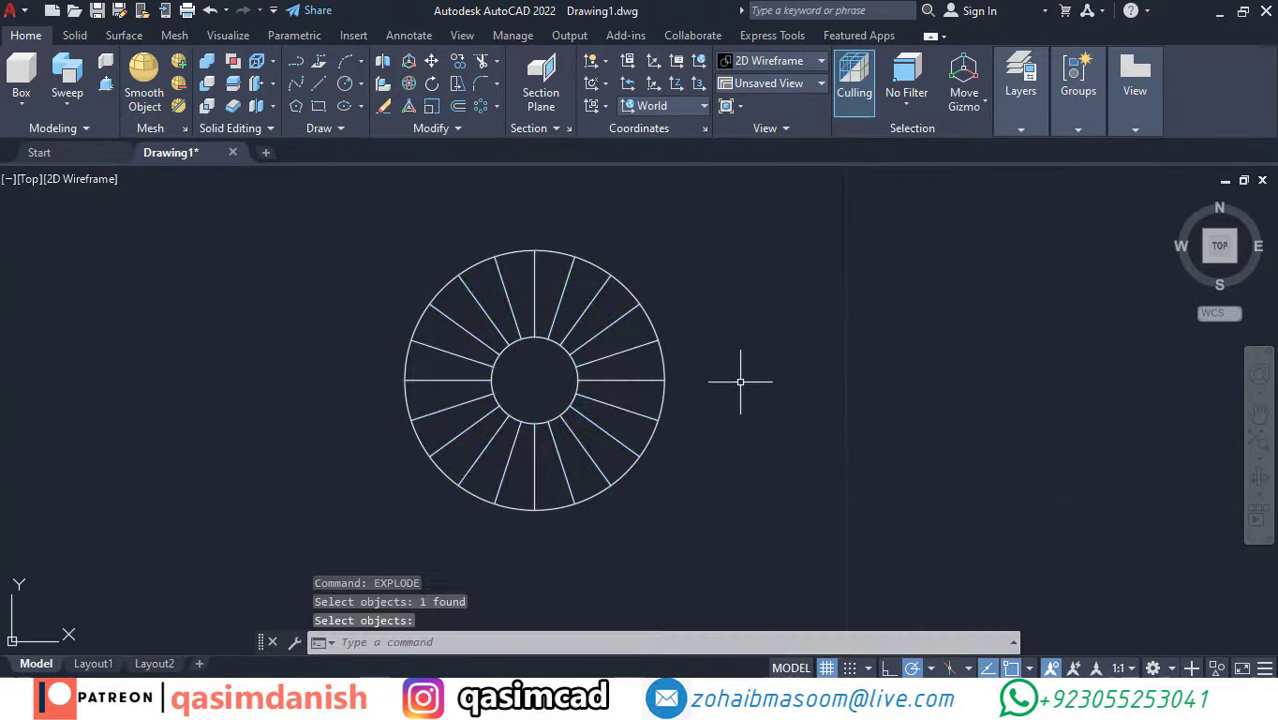
Erase the lower-right spokes.
{"action": "type", "text": "e"}
{"action": "key", "text": "Return"}
{"action": "left_click", "coordinate": [640, 400]}
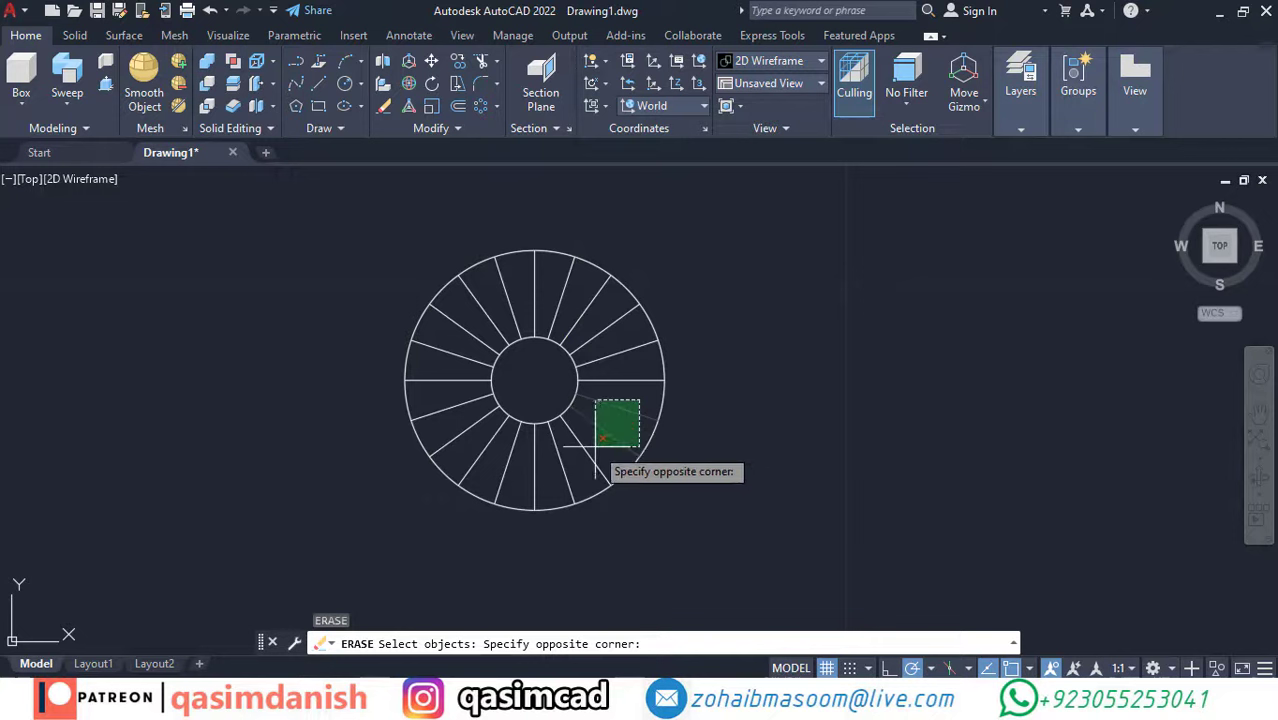
{"action": "left_click", "coordinate": [583, 450]}
{"action": "left_click", "coordinate": [561, 458]}
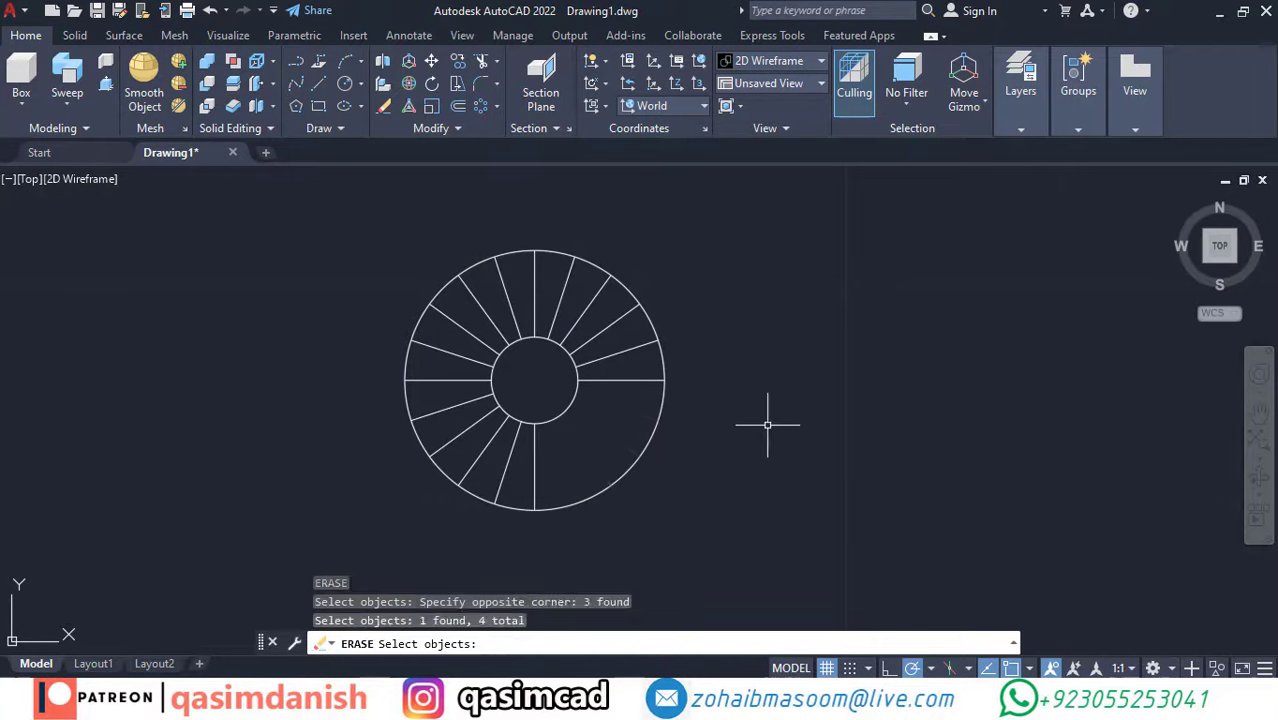
{"action": "key", "text": "Return"}
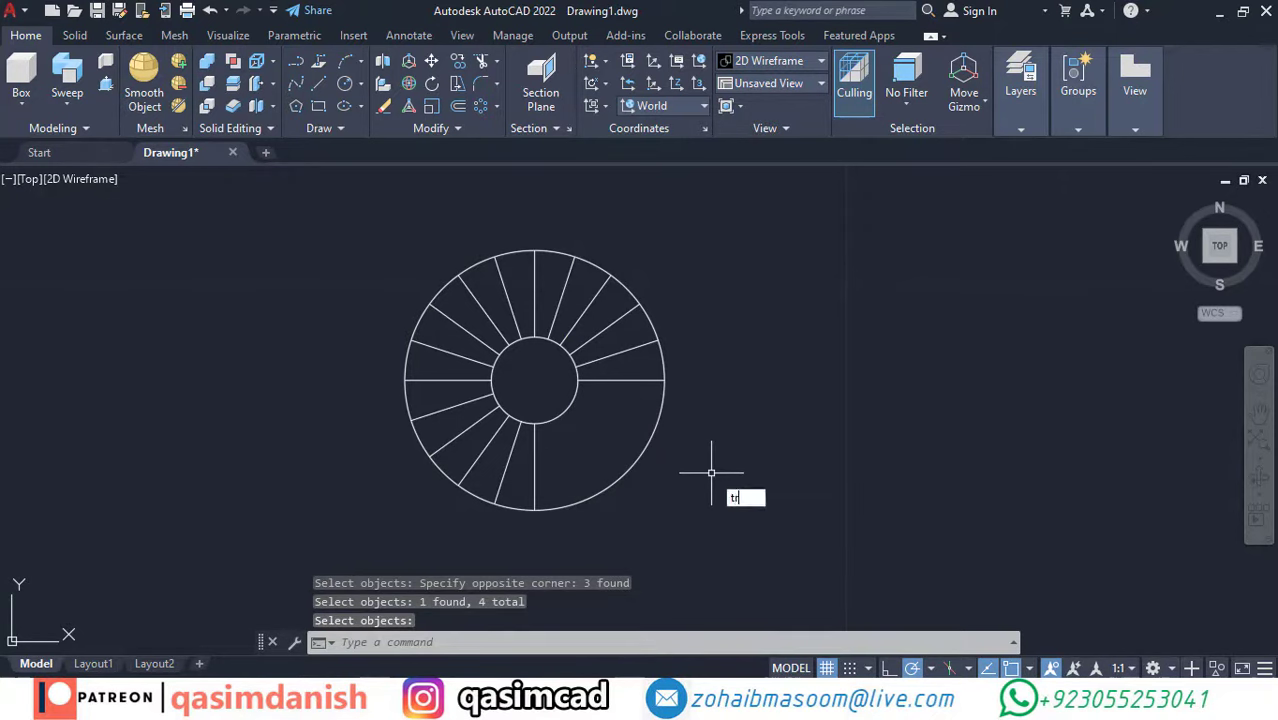
Trim away the lower-right arcs of both circles with a fence.
{"action": "type", "text": "tr"}
{"action": "key", "text": "Return"}
{"action": "mouse_move", "coordinate": [711, 472]}
{"action": "left_mouse_down"}
{"action": "mouse_move", "coordinate": [682, 494]}
{"action": "mouse_move", "coordinate": [600, 458]}
{"action": "left_mouse_up"}
{"action": "left_click_drag", "start_coordinate": [547, 405], "coordinate": [547, 405]}
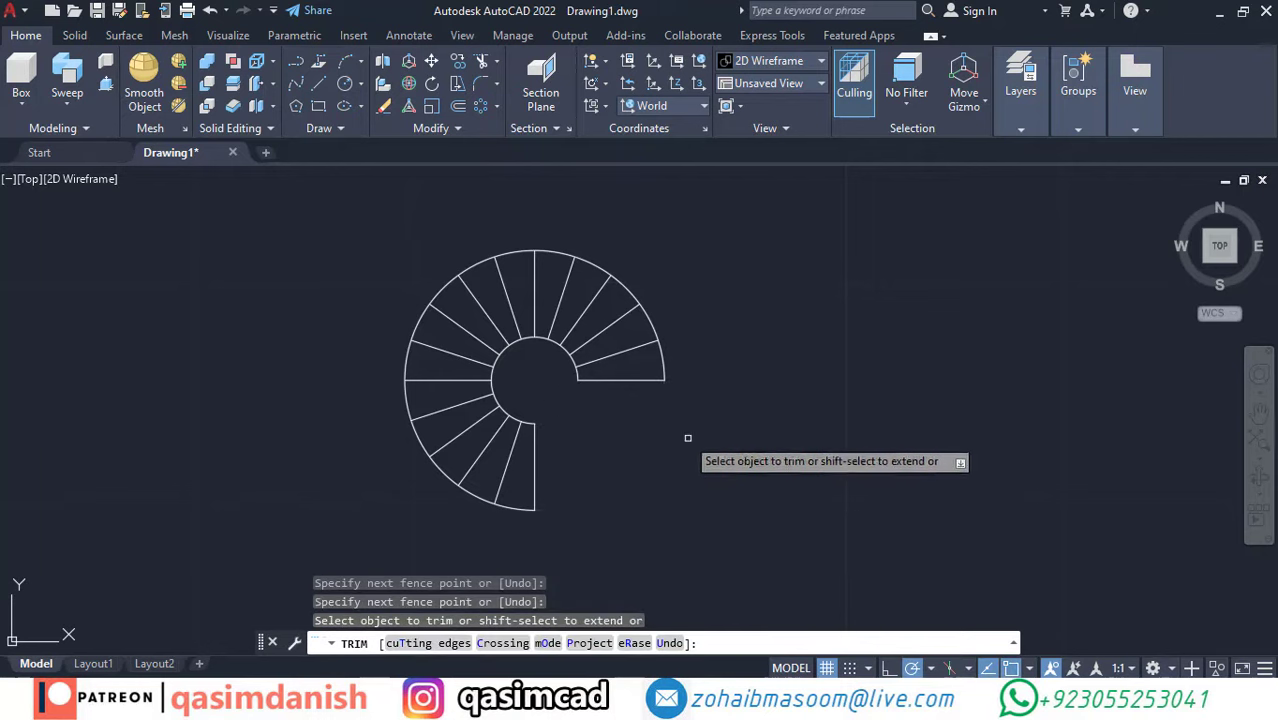
{"action": "key", "text": "Escape"}
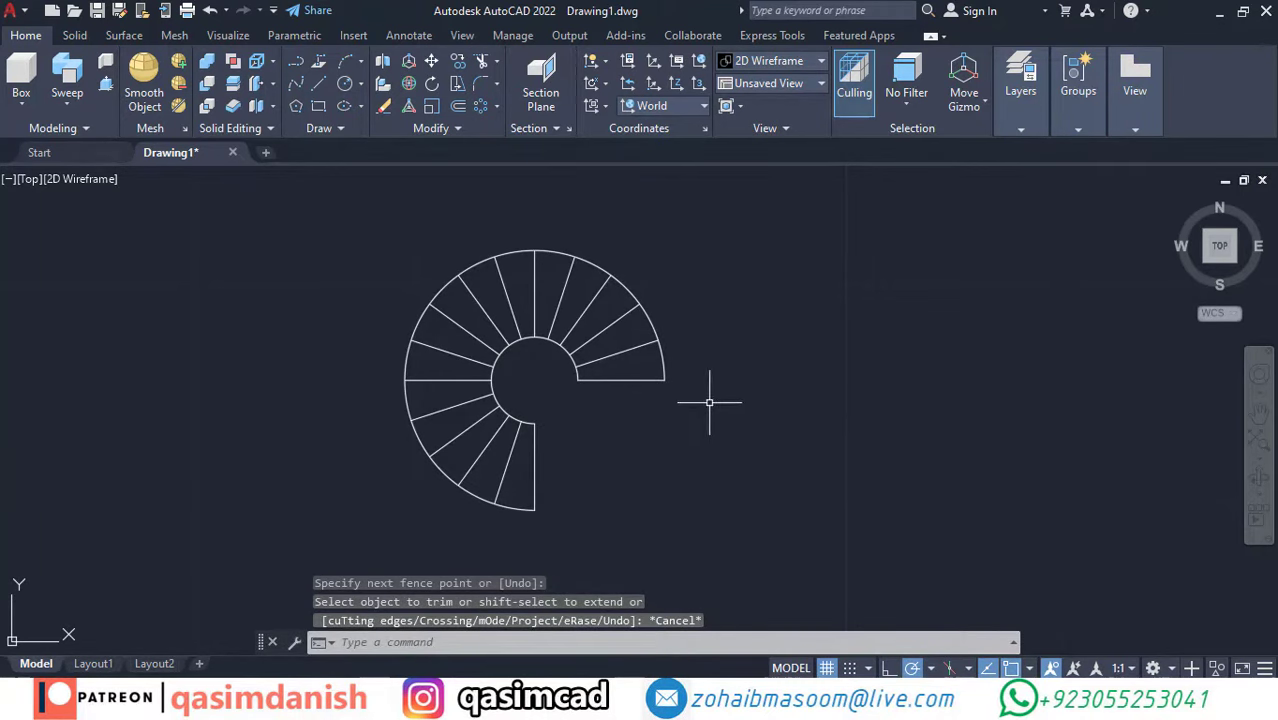
Start a helix at the stair centre with base and top radius 6 and 0.75 turns.
{"action": "left_click", "coordinate": [325, 133]}
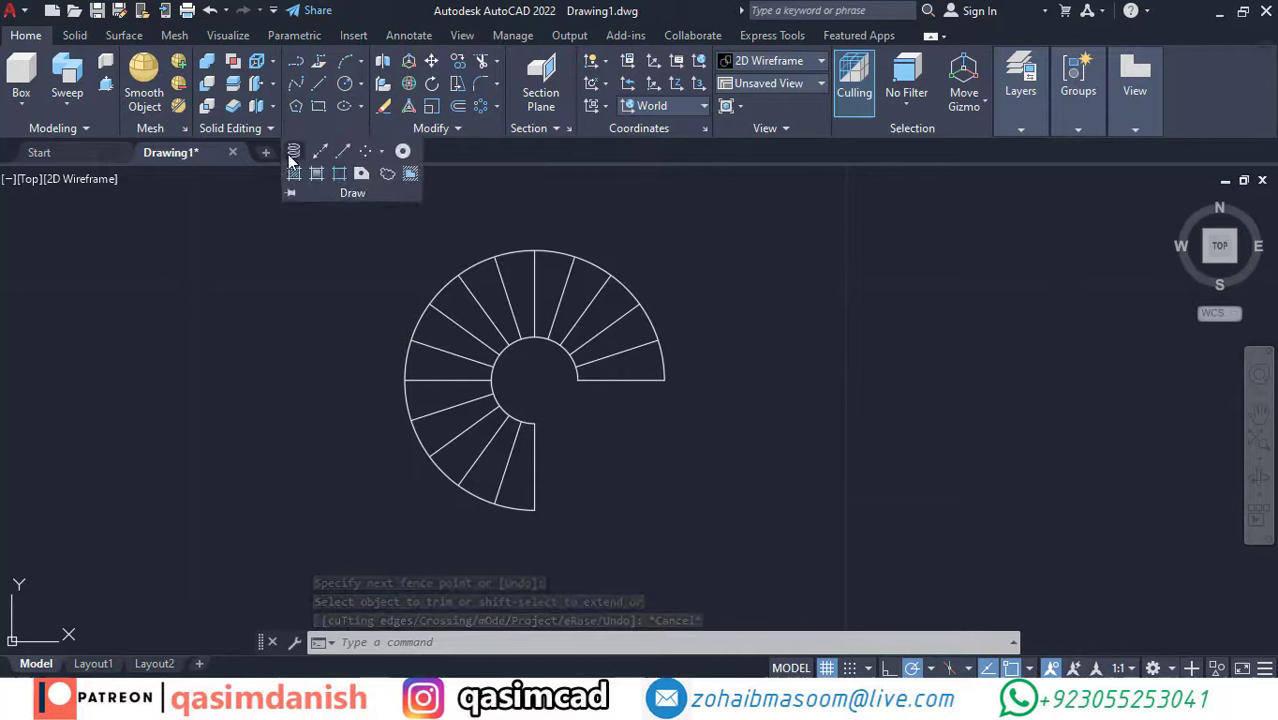
{"action": "left_click", "coordinate": [292, 153]}
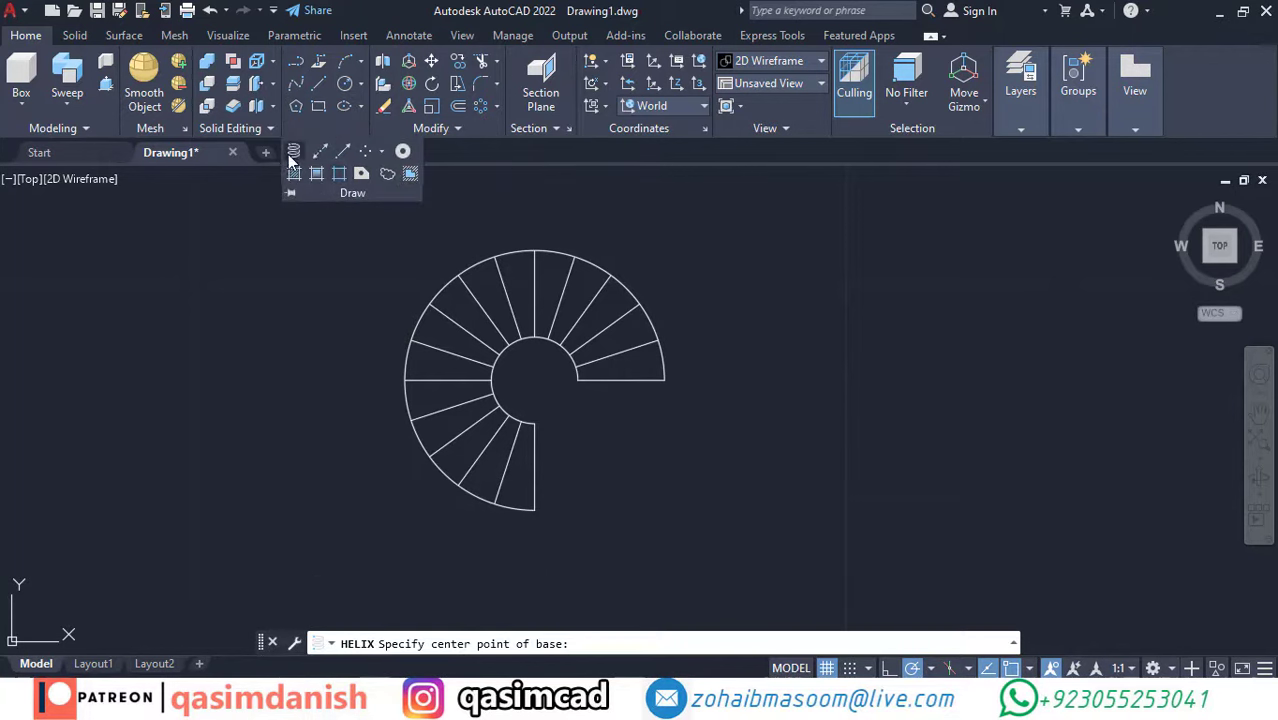
{"action": "left_click", "coordinate": [535, 380]}
{"action": "left_click", "coordinate": [665, 380]}
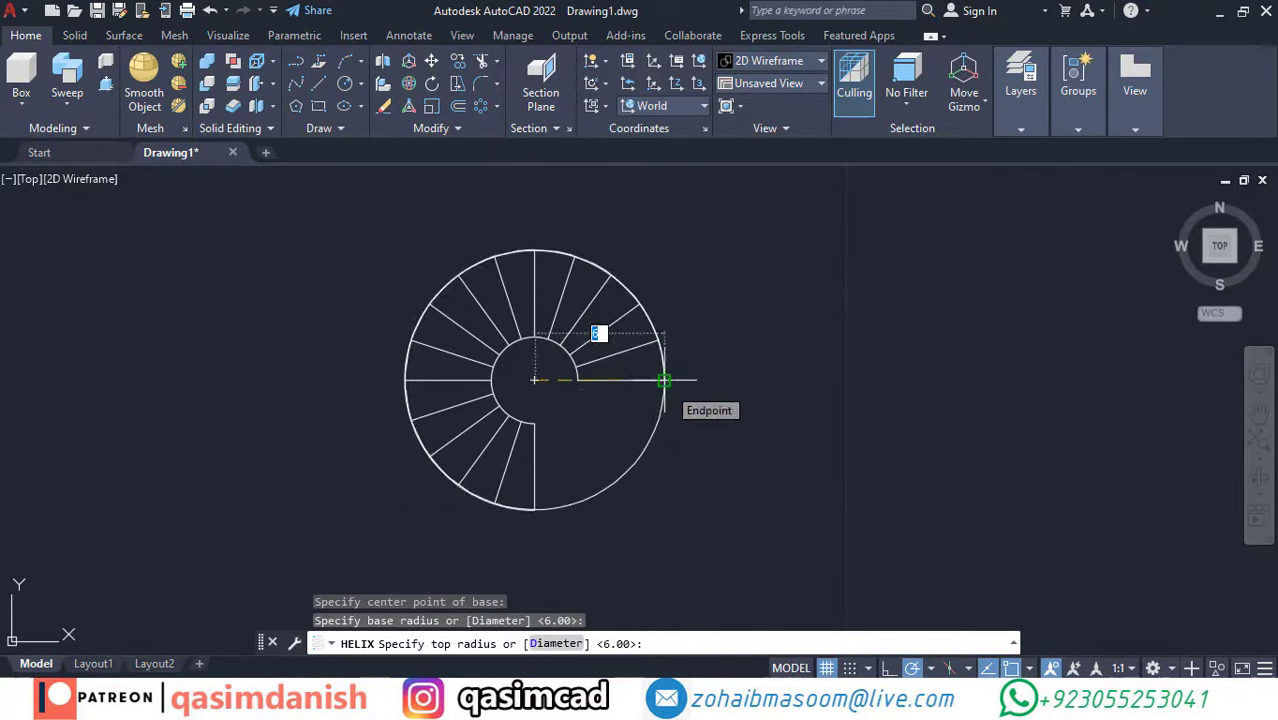
{"action": "left_click", "coordinate": [664, 380]}
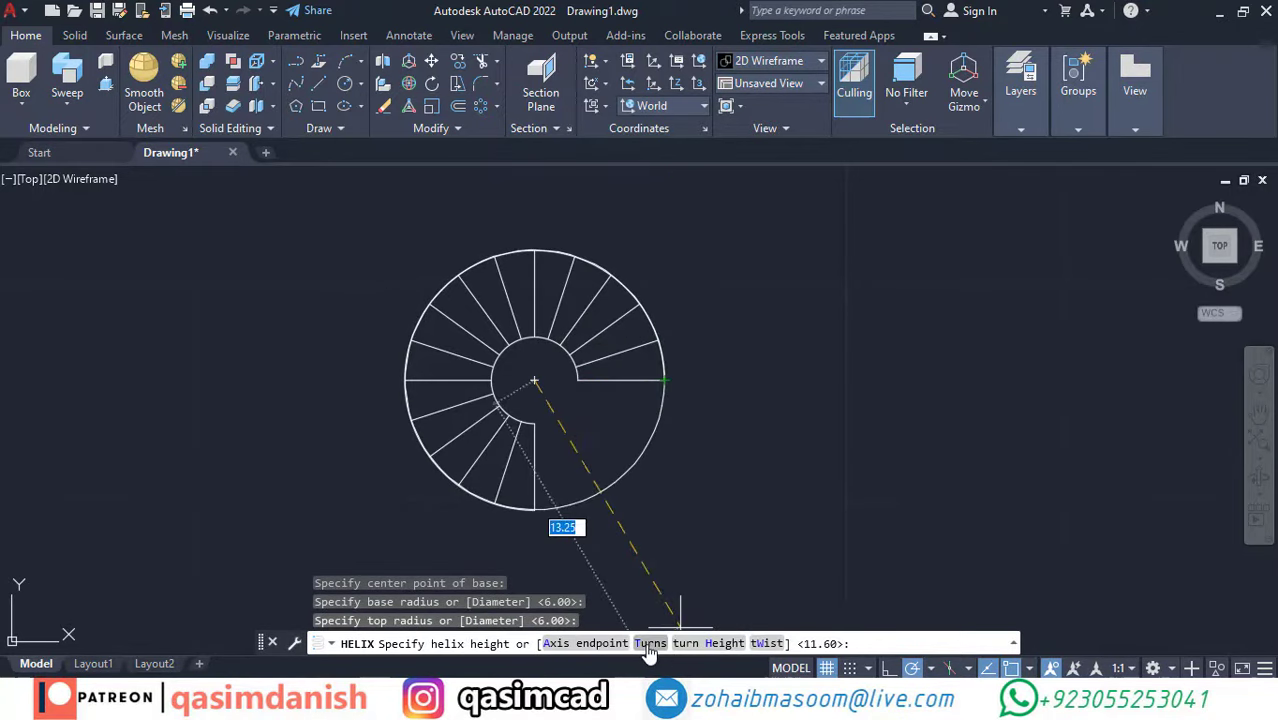
{"action": "left_click", "coordinate": [649, 643]}
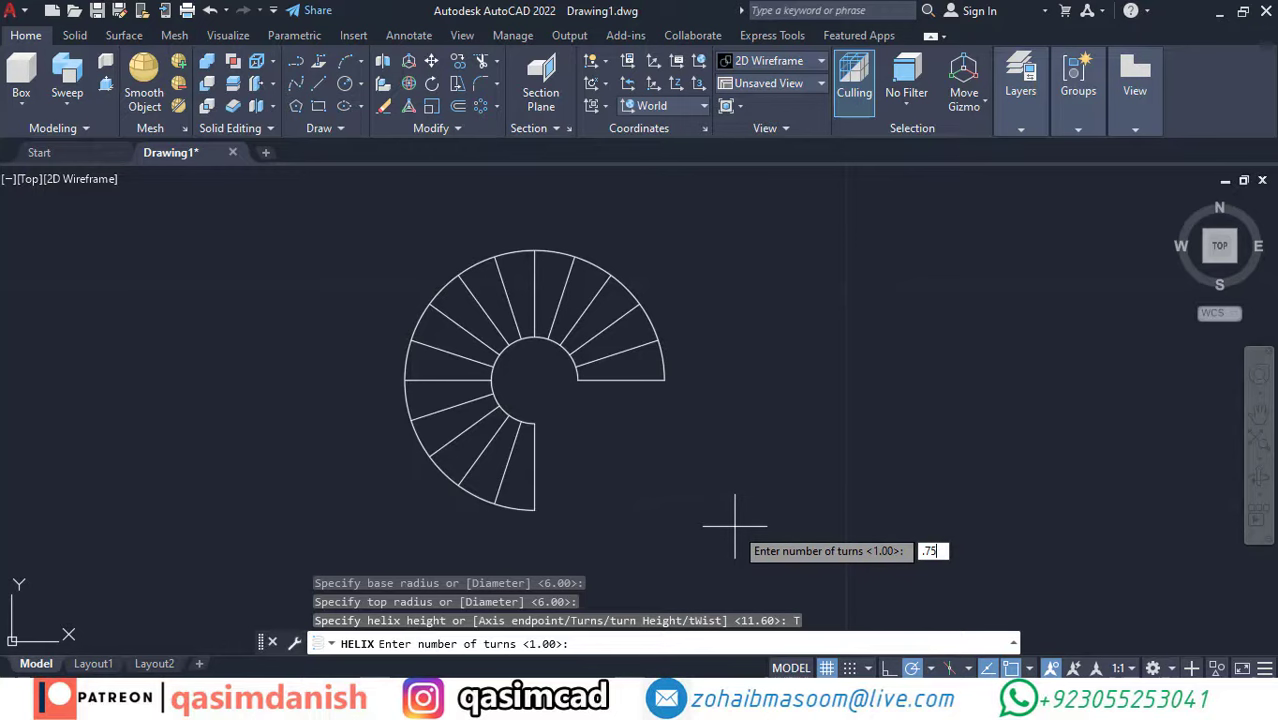
{"action": "type", "text": ".75"}
{"action": "key", "text": "Return"}
{"action": "mouse_move", "coordinate": [699, 456]}
{"action": "middle_mouse_down", "text": "shift"}
{"action": "mouse_move", "coordinate": [670, 271]}
{"action": "mouse_move", "coordinate": [591, 320]}
{"action": "middle_mouse_up", "text": "shift"}
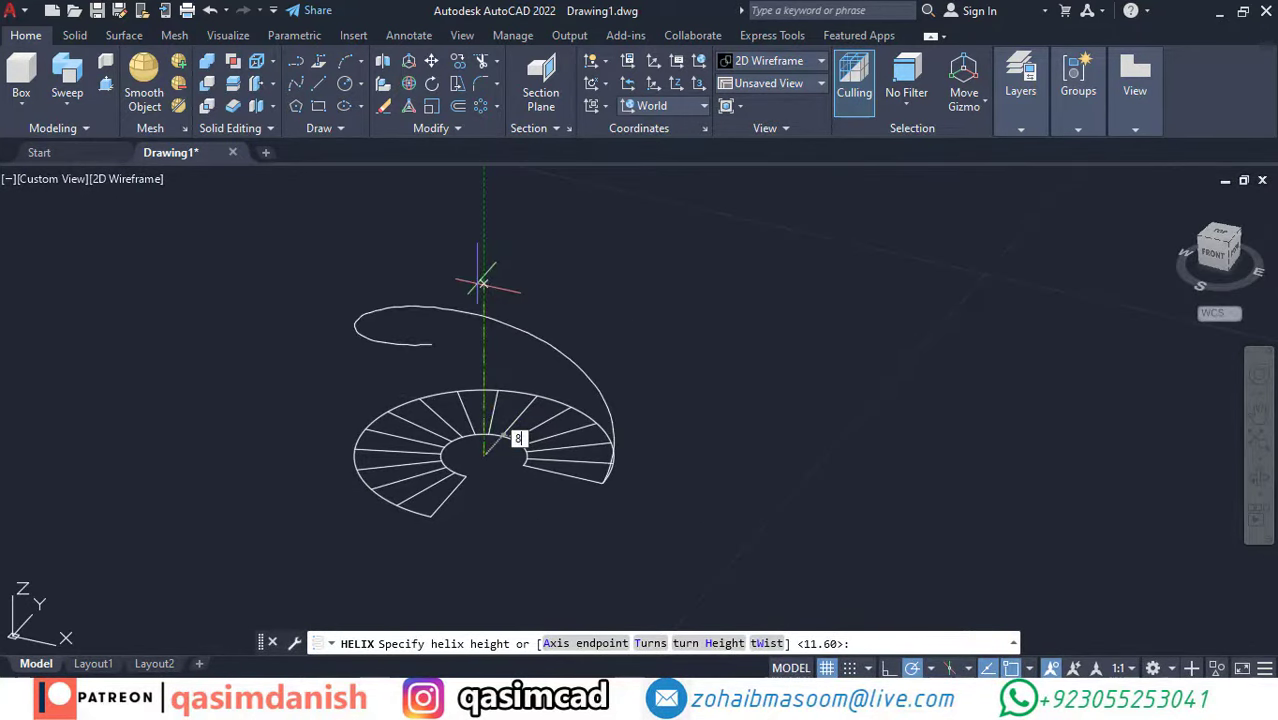
Give the helix a height of 8.75.
{"action": "type", "text": "8.75"}
{"action": "key", "text": "Return"}
{"action": "middle_click_drag", "start_coordinate": [492, 277], "coordinate": [716, 462], "text": "shift"}
Divide the helix into 15 equal segments with DIV.
{"action": "type", "text": "div"}
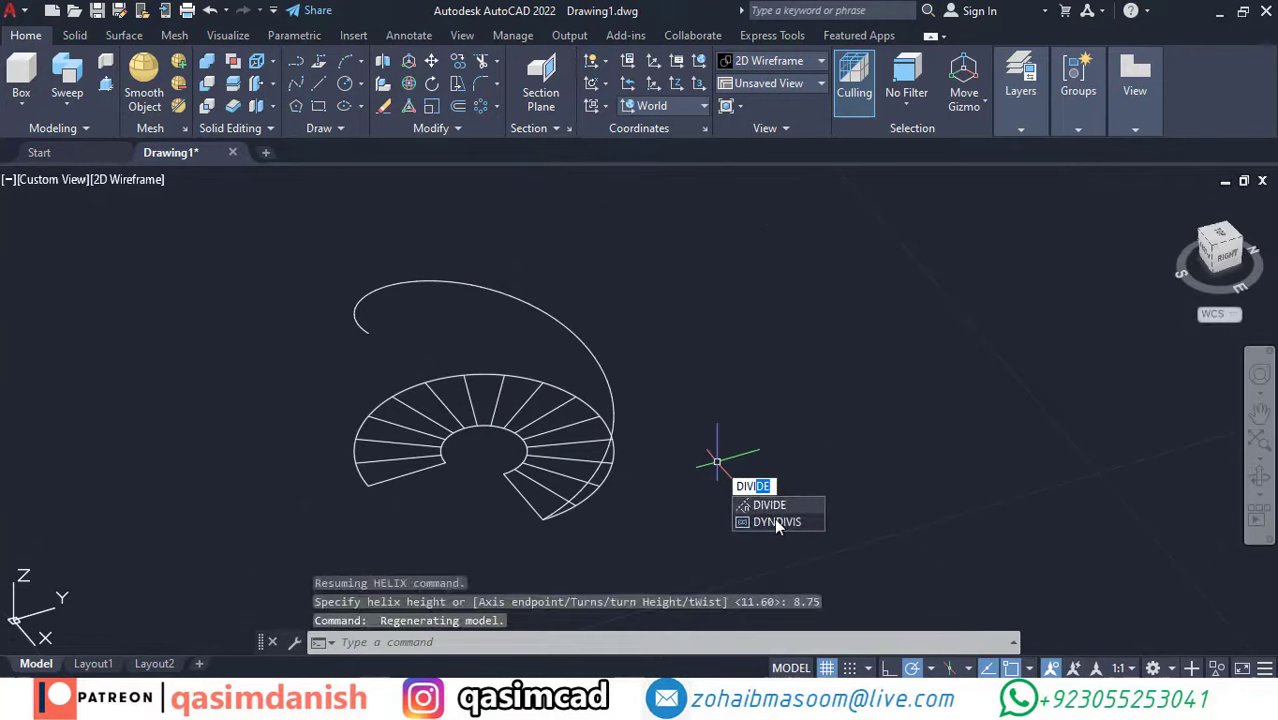
{"action": "left_click", "coordinate": [774, 505]}
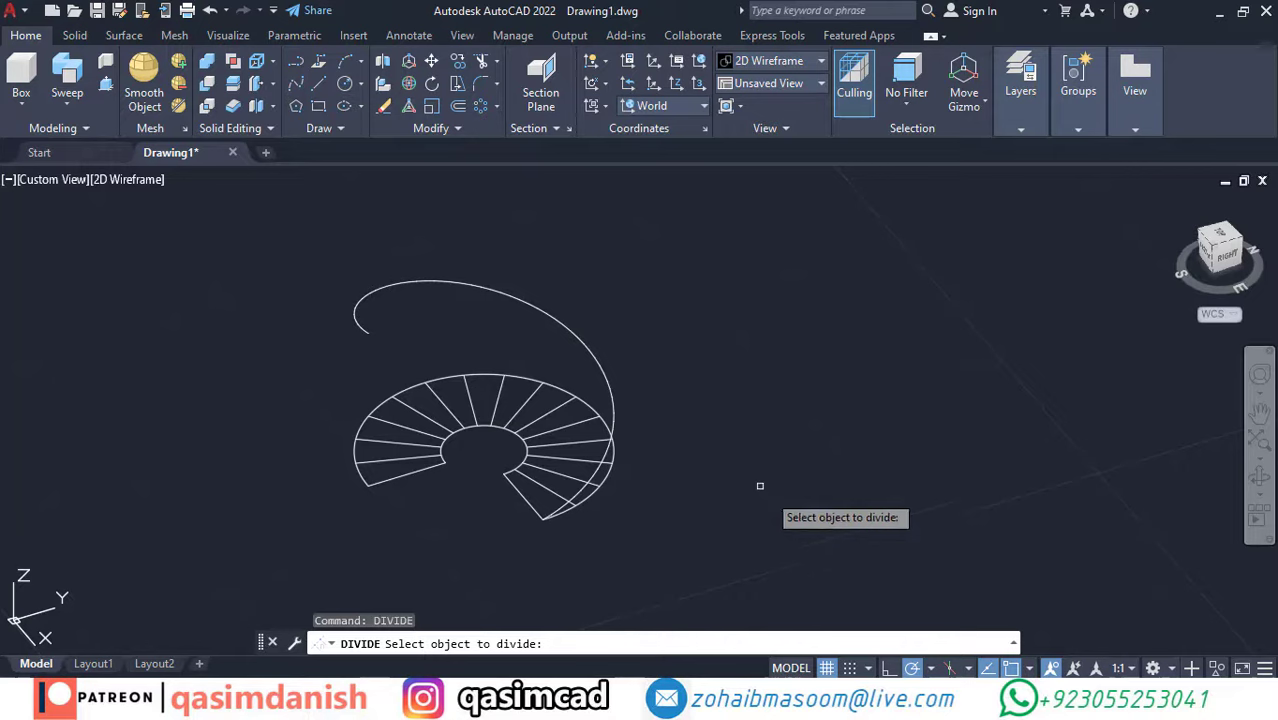
{"action": "left_click", "coordinate": [609, 388]}
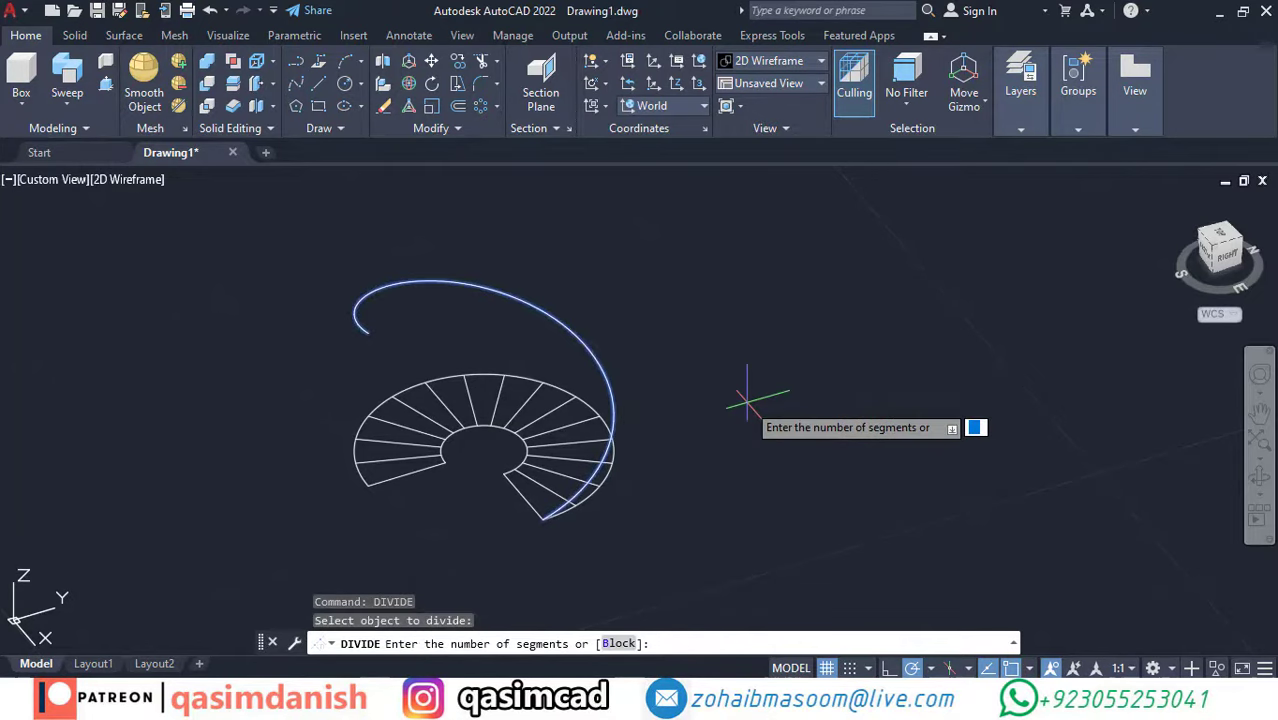
{"action": "type", "text": "15"}
{"action": "key", "text": "Return"}
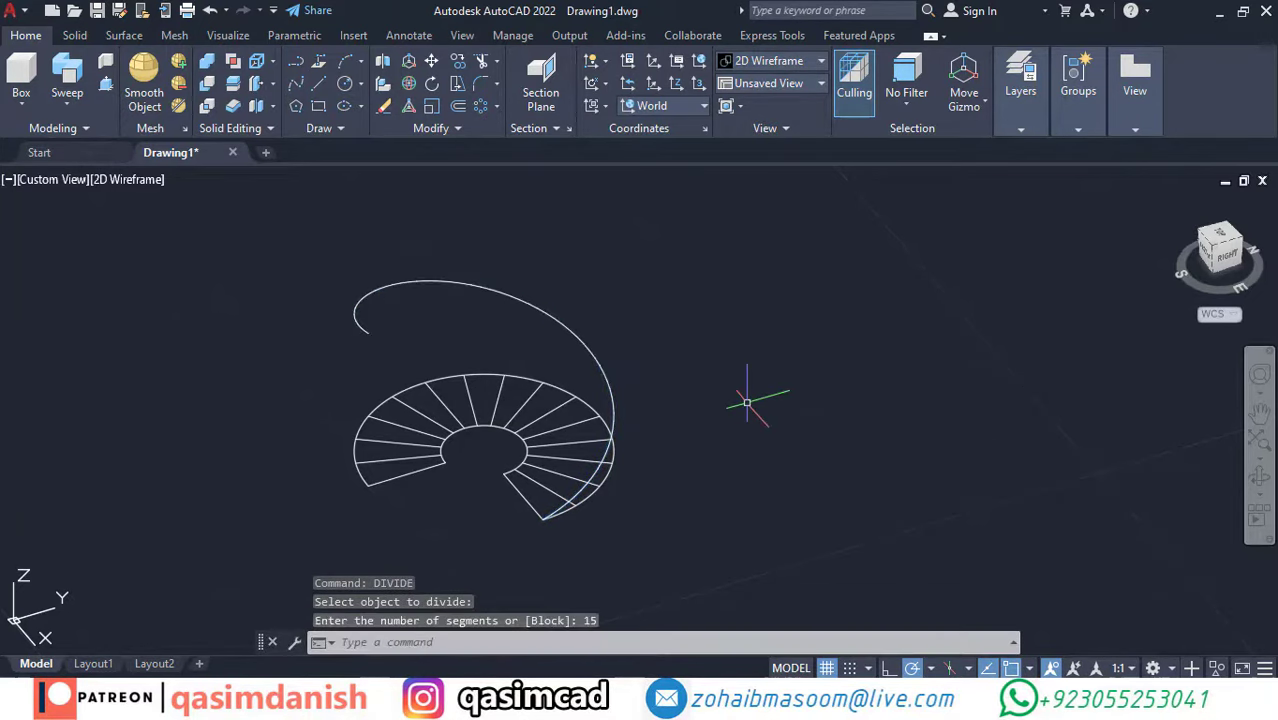
{"action": "scroll", "coordinate": [330, 337], "scroll_direction": "up", "scroll_amount": 4}
{"action": "key", "text": "Escape"}
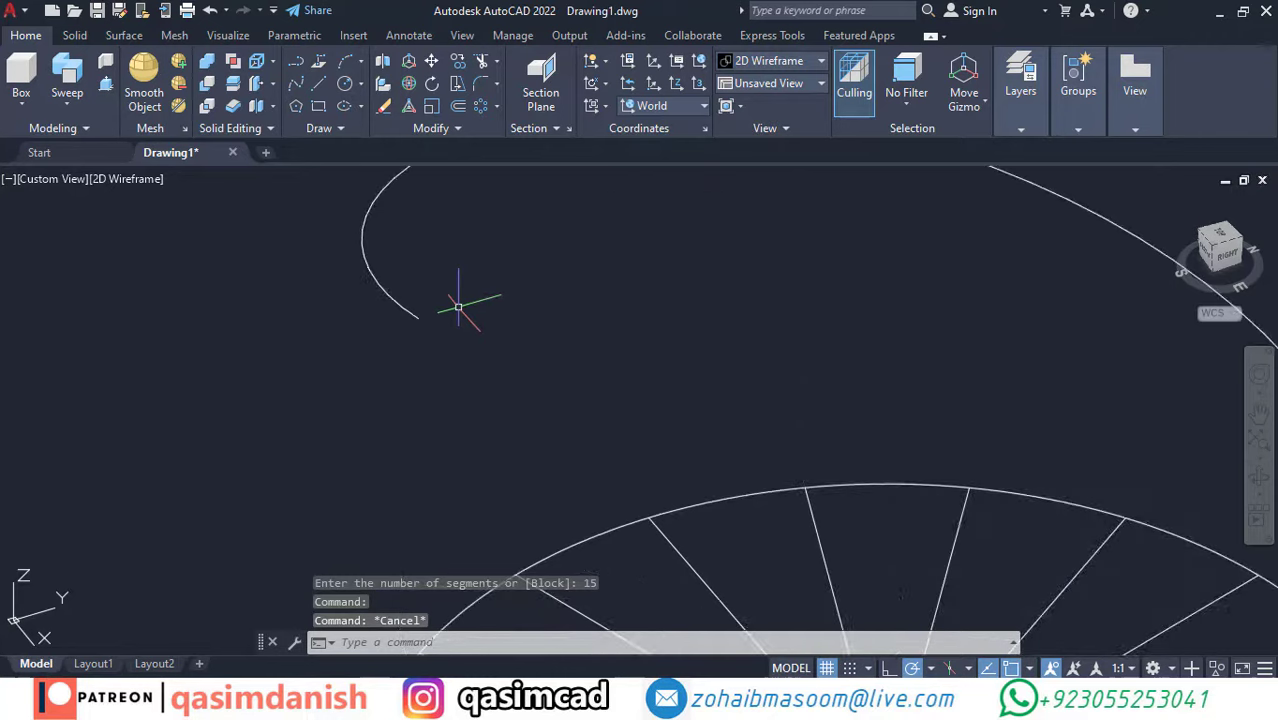
Draw a short line starting from the helix's end point.
{"action": "type", "text": "l"}
{"action": "key", "text": "Return"}
{"action": "left_click", "coordinate": [418, 318]}
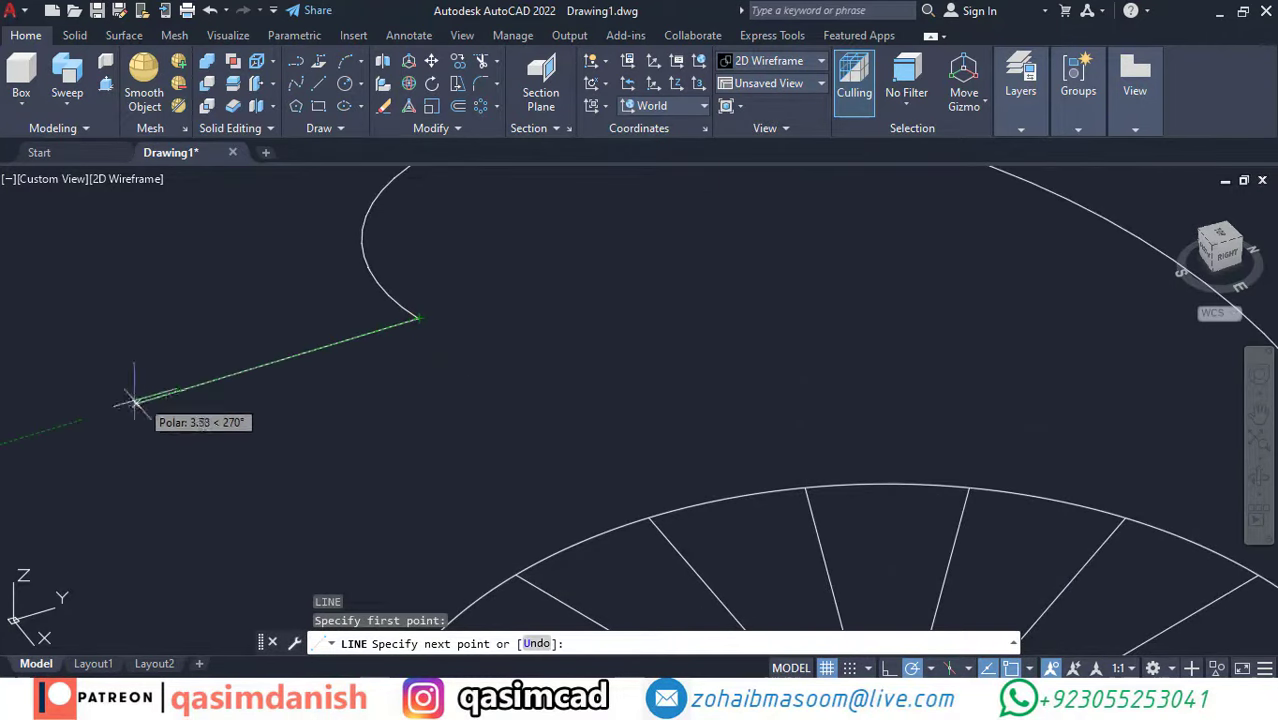
{"action": "left_click", "coordinate": [124, 405]}
{"action": "key", "text": "Escape"}
{"action": "scroll", "coordinate": [640, 370], "scroll_direction": "down", "scroll_amount": 3}
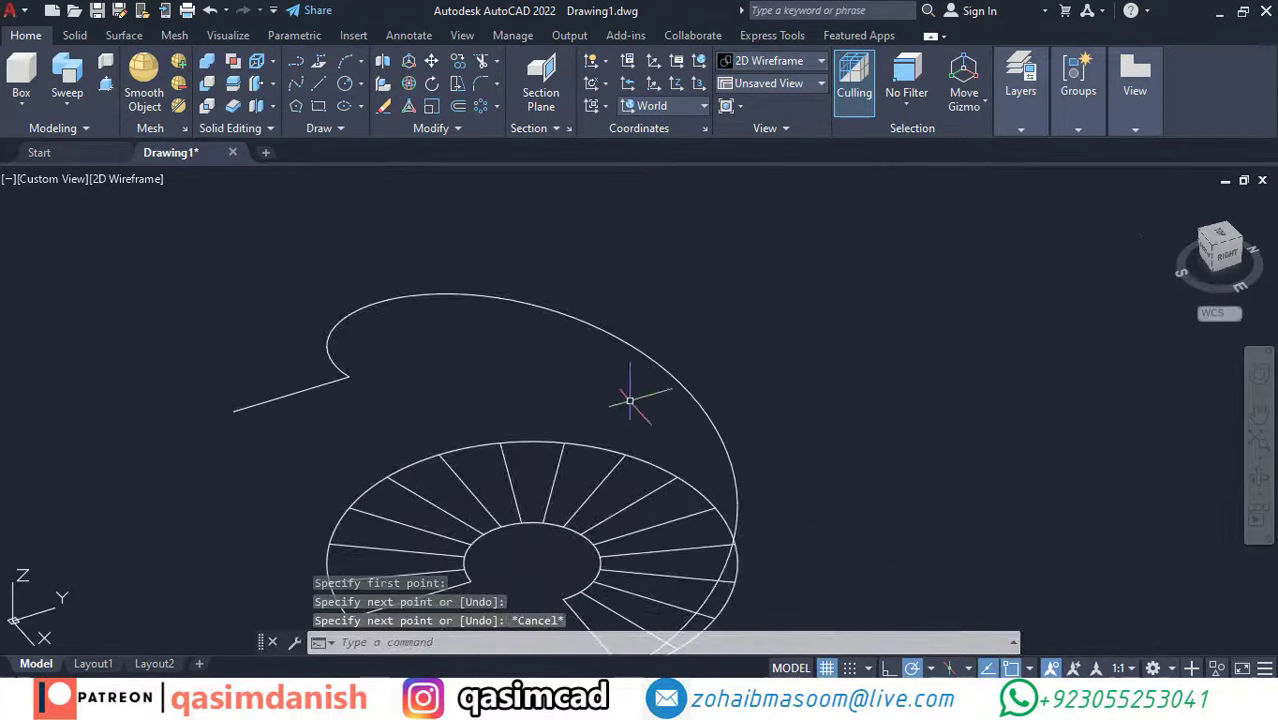
Hide the helix through Isolate > Hide Objects, leaving its division points visible.
{"action": "left_click", "coordinate": [631, 346]}
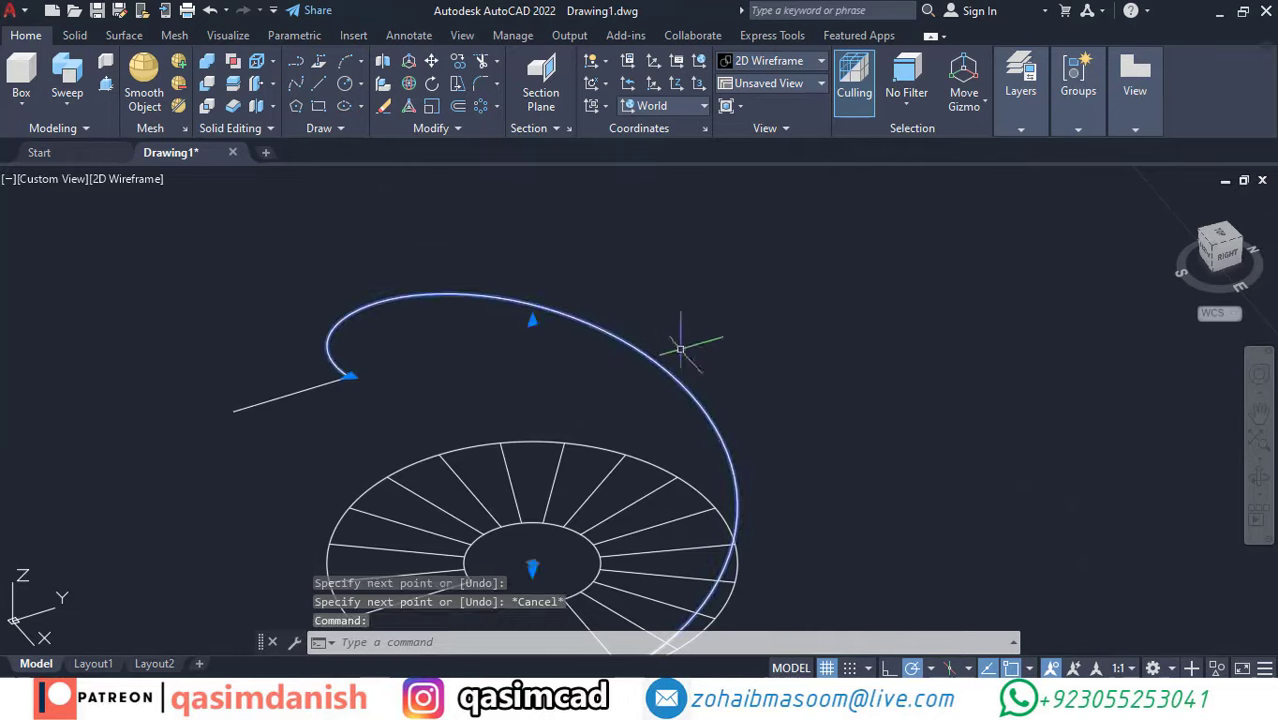
{"action": "right_click", "coordinate": [812, 360]}
{"action": "mouse_move", "coordinate": [950, 302]}
{"action": "left_click", "coordinate": [1052, 316]}
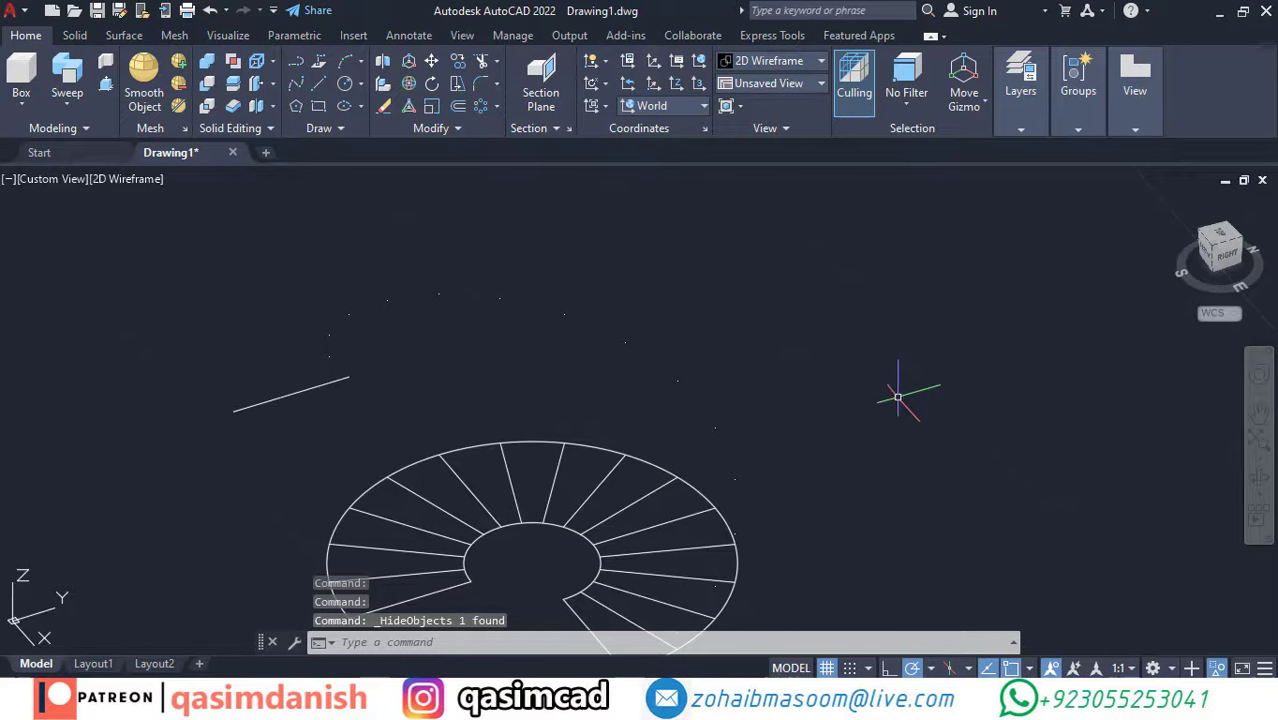
{"action": "scroll", "coordinate": [860, 405], "scroll_direction": "down", "scroll_amount": 2}
{"action": "middle_click_drag", "start_coordinate": [903, 400], "coordinate": [913, 414], "text": "shift"}
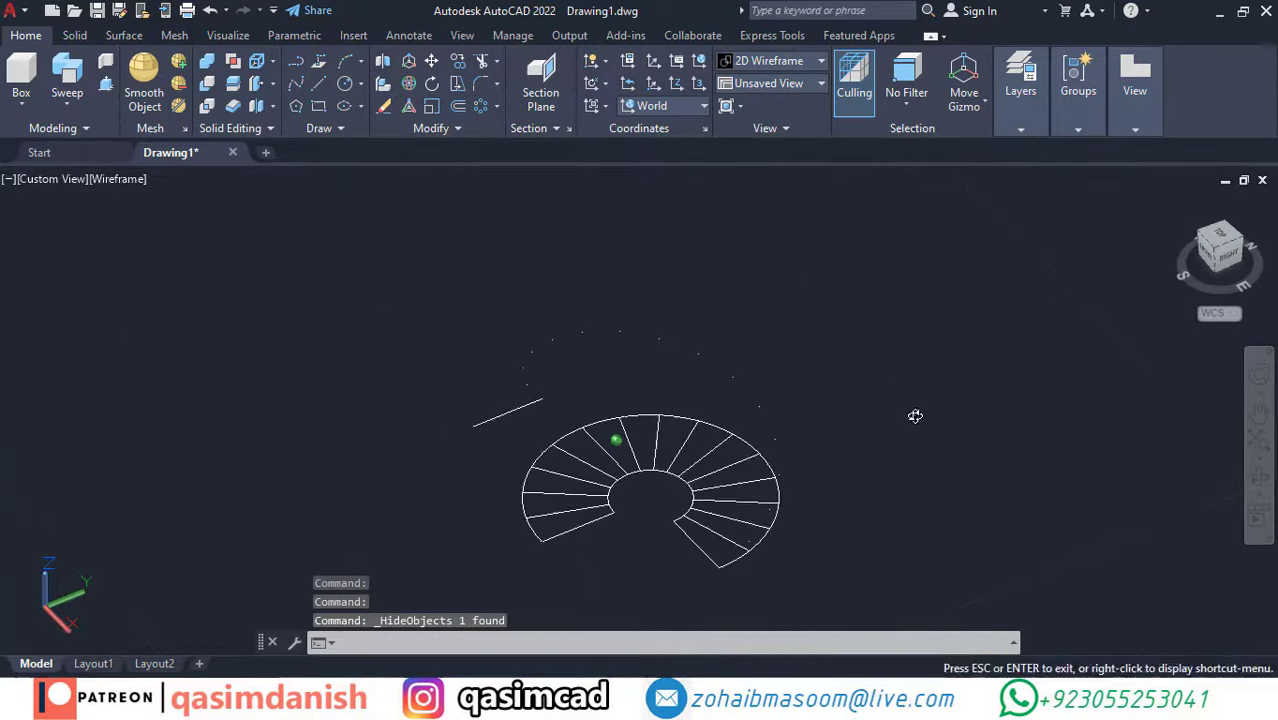
Press-pull the first wedge steps up into solid blocks.
{"action": "left_click", "coordinate": [106, 88]}
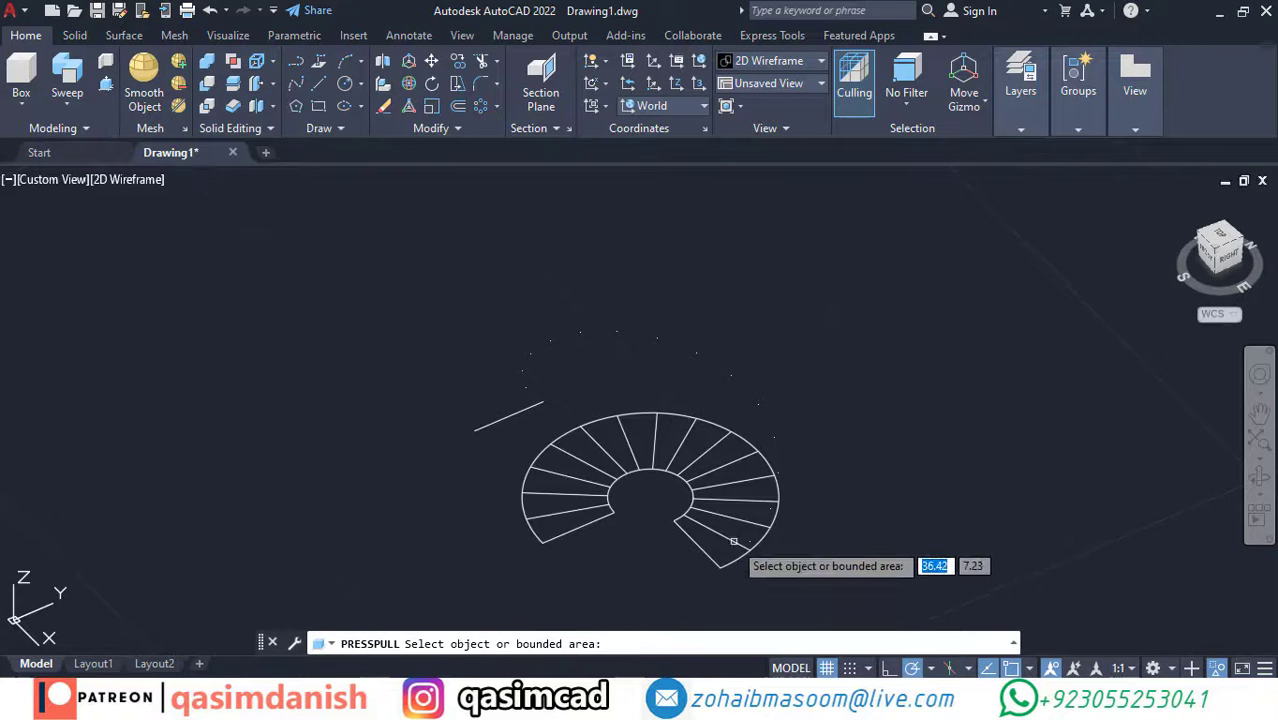
{"action": "left_click", "coordinate": [720, 550]}
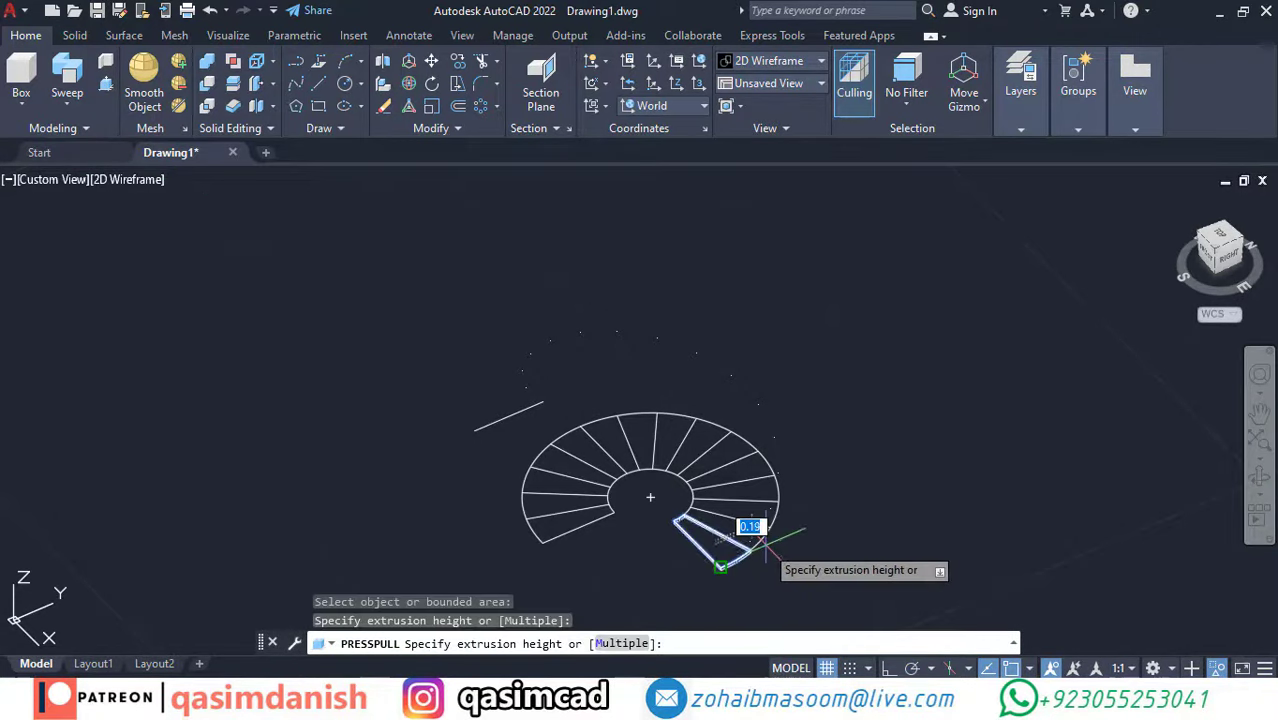
{"action": "left_click", "coordinate": [754, 540]}
{"action": "left_click", "coordinate": [762, 500]}
{"action": "left_click", "coordinate": [765, 512]}
{"action": "middle_click_drag", "start_coordinate": [765, 515], "coordinate": [790, 533], "text": "shift"}
{"action": "scroll", "coordinate": [790, 533], "scroll_direction": "up", "scroll_amount": 3}
{"action": "left_click", "coordinate": [759, 485]}
{"action": "left_click", "coordinate": [616, 434]}
{"action": "middle_click_drag", "start_coordinate": [616, 434], "coordinate": [700, 480], "text": "shift"}
{"action": "left_click", "coordinate": [759, 508]}
Press-pull the remaining wedge steps to progressively higher solid blocks.
{"action": "left_click", "coordinate": [775, 400]}
{"action": "left_click", "coordinate": [762, 362]}
{"action": "left_click", "coordinate": [760, 355]}
{"action": "left_click", "coordinate": [740, 300]}
{"action": "left_click", "coordinate": [738, 298]}
{"action": "left_click", "coordinate": [700, 268]}
{"action": "left_click", "coordinate": [698, 265]}
{"action": "left_click", "coordinate": [666, 258]}
{"action": "left_click", "coordinate": [620, 229]}
{"action": "middle_click_drag", "start_coordinate": [620, 229], "coordinate": [609, 306], "text": "shift"}
{"action": "left_click", "coordinate": [558, 331]}
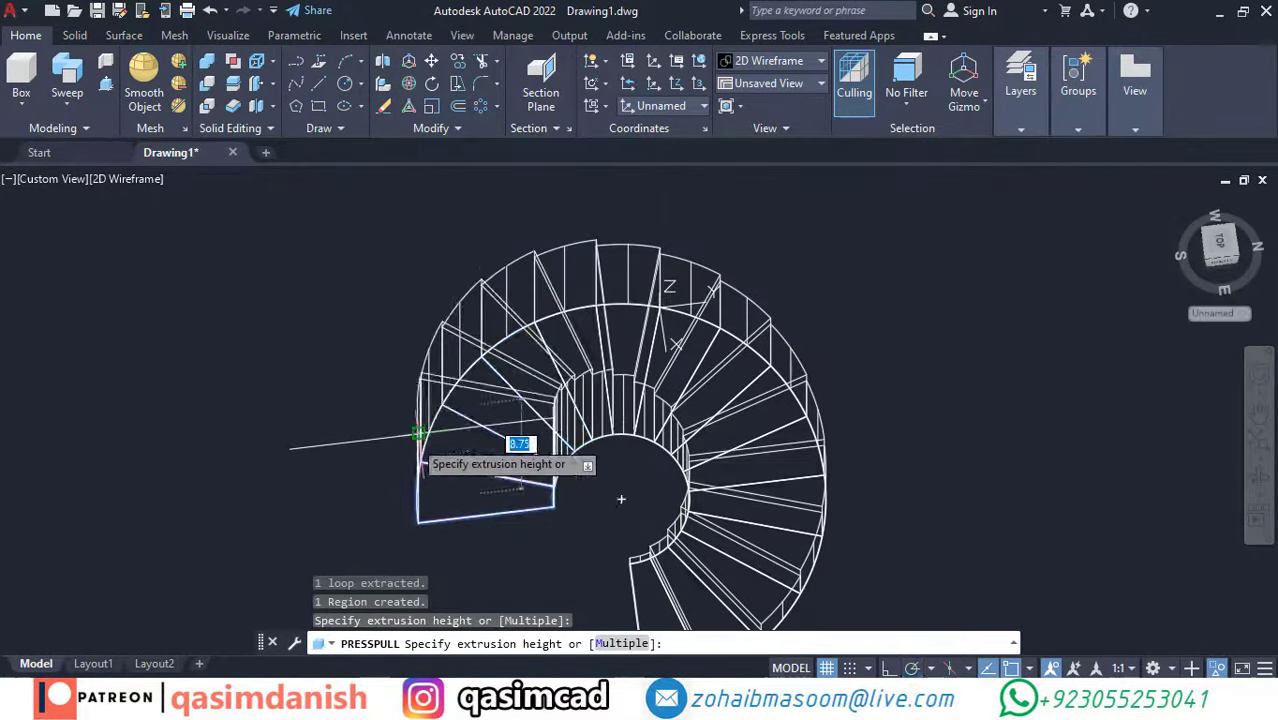
{"action": "left_click", "coordinate": [422, 430]}
{"action": "mouse_move", "coordinate": [491, 448]}
{"action": "middle_mouse_down", "text": "shift"}
{"action": "mouse_move", "coordinate": [521, 313]}
{"action": "mouse_move", "coordinate": [560, 330]}
{"action": "mouse_move", "coordinate": [600, 320]}
{"action": "middle_mouse_up", "text": "shift"}
Erase the stray line.
{"action": "key", "text": "Escape"}
{"action": "left_click", "coordinate": [679, 228]}
{"action": "left_click", "coordinate": [593, 196]}
{"action": "type", "text": "E"}
{"action": "key", "text": "Return"}
Shade the stair in Conceptual style and set the UCS to Front.
{"action": "left_click", "coordinate": [127, 179]}
{"action": "left_click", "coordinate": [230, 247]}
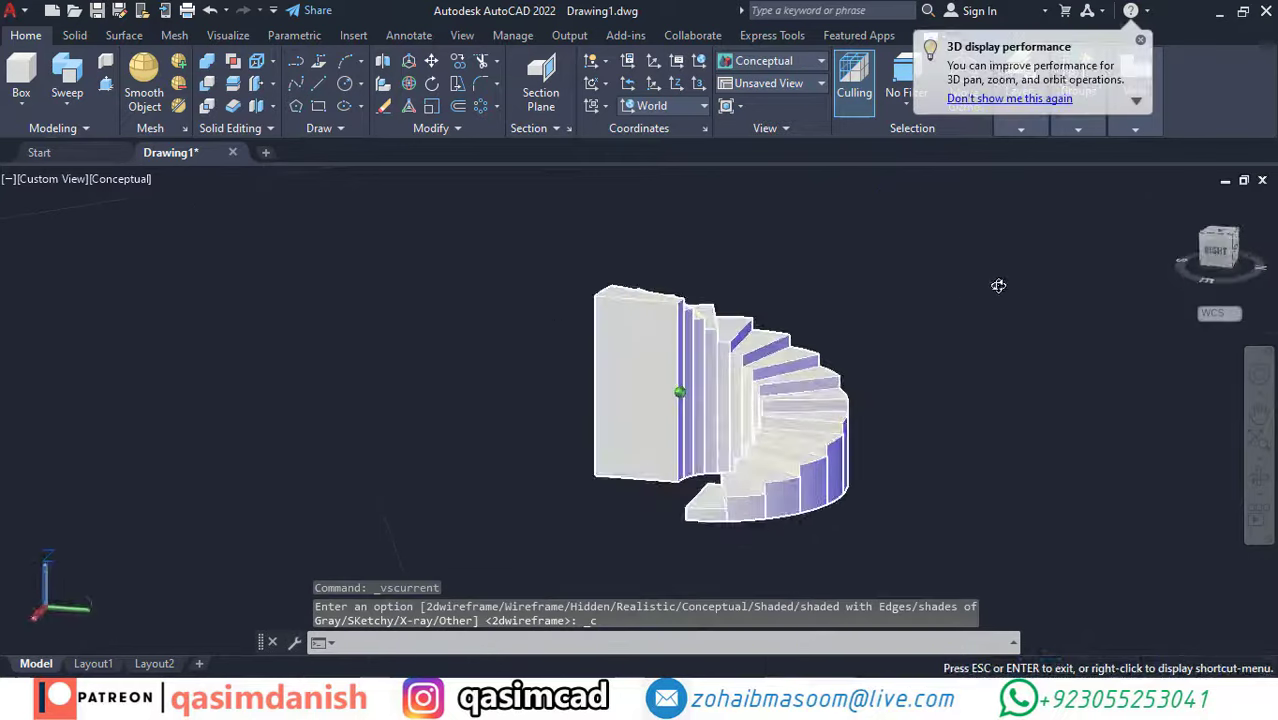
{"action": "middle_click_drag", "start_coordinate": [679, 388], "coordinate": [704, 194], "text": "shift"}
{"action": "left_click", "coordinate": [665, 105]}
{"action": "left_click", "coordinate": [650, 231]}
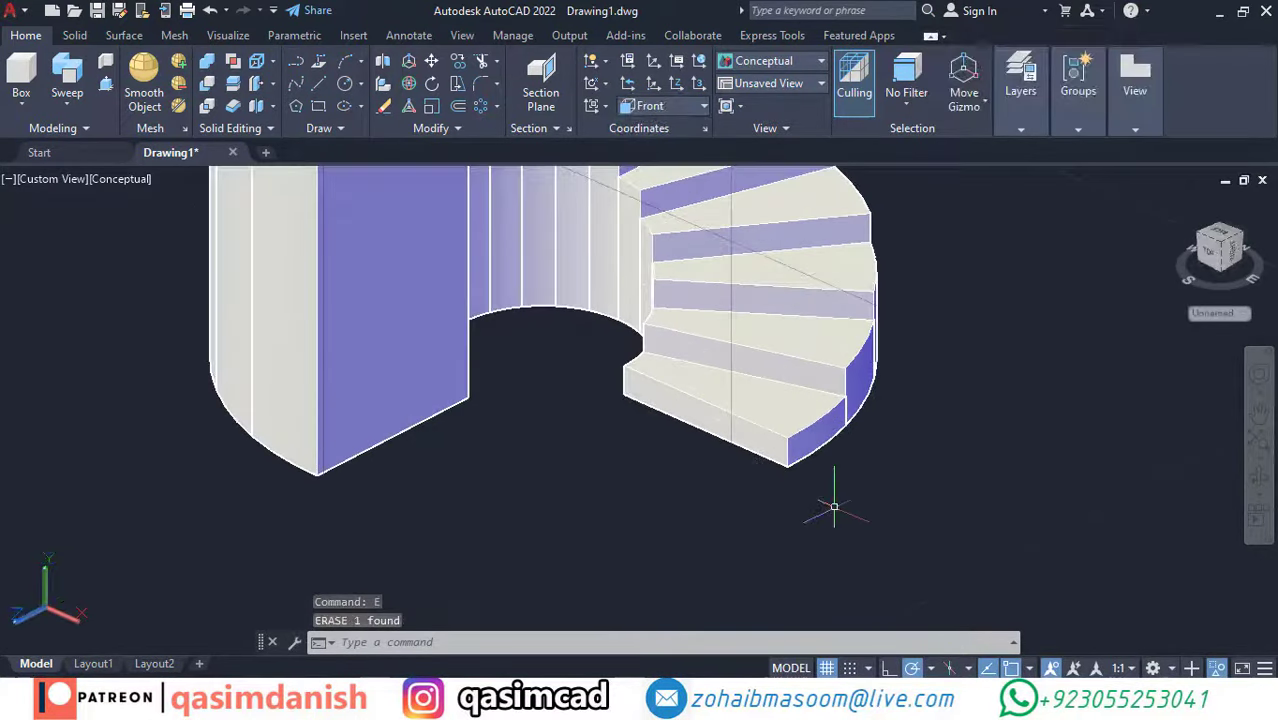
Draw a polyline dropping 1.2 from the lowest step's corner back to its inner corner.
{"action": "type", "text": "pl"}
{"action": "key", "text": "Return"}
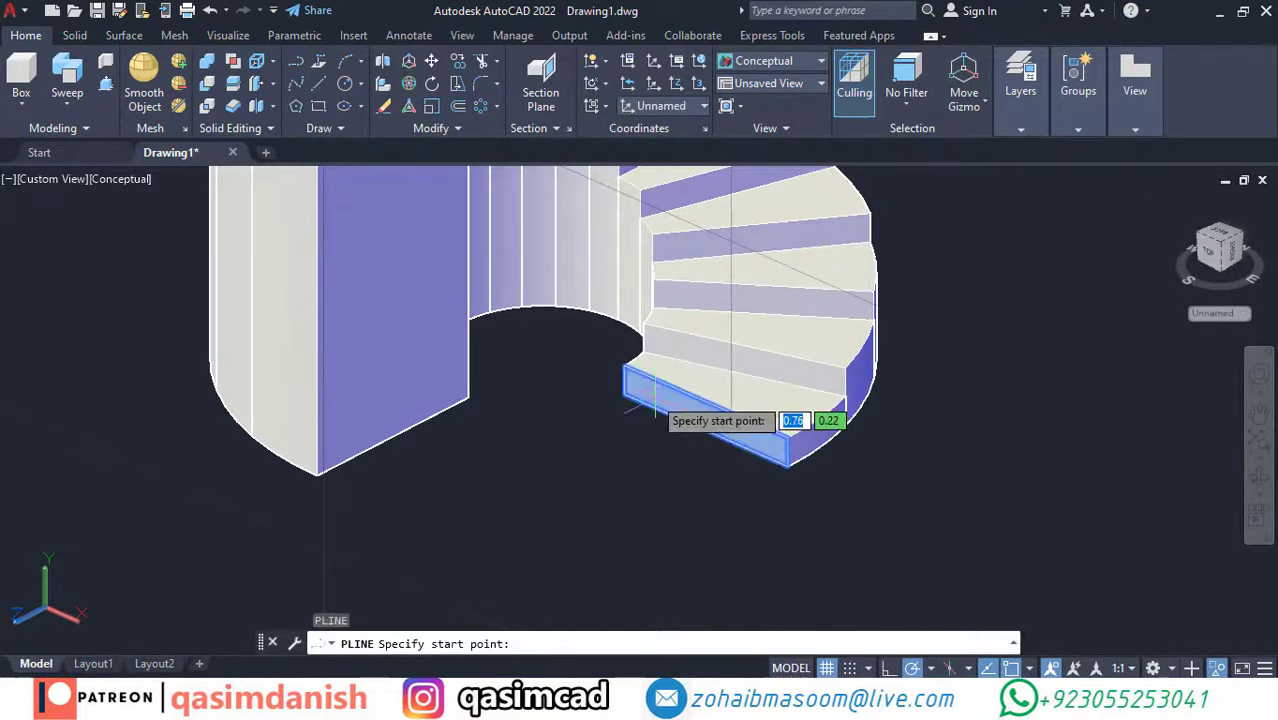
{"action": "left_click", "coordinate": [787, 464]}
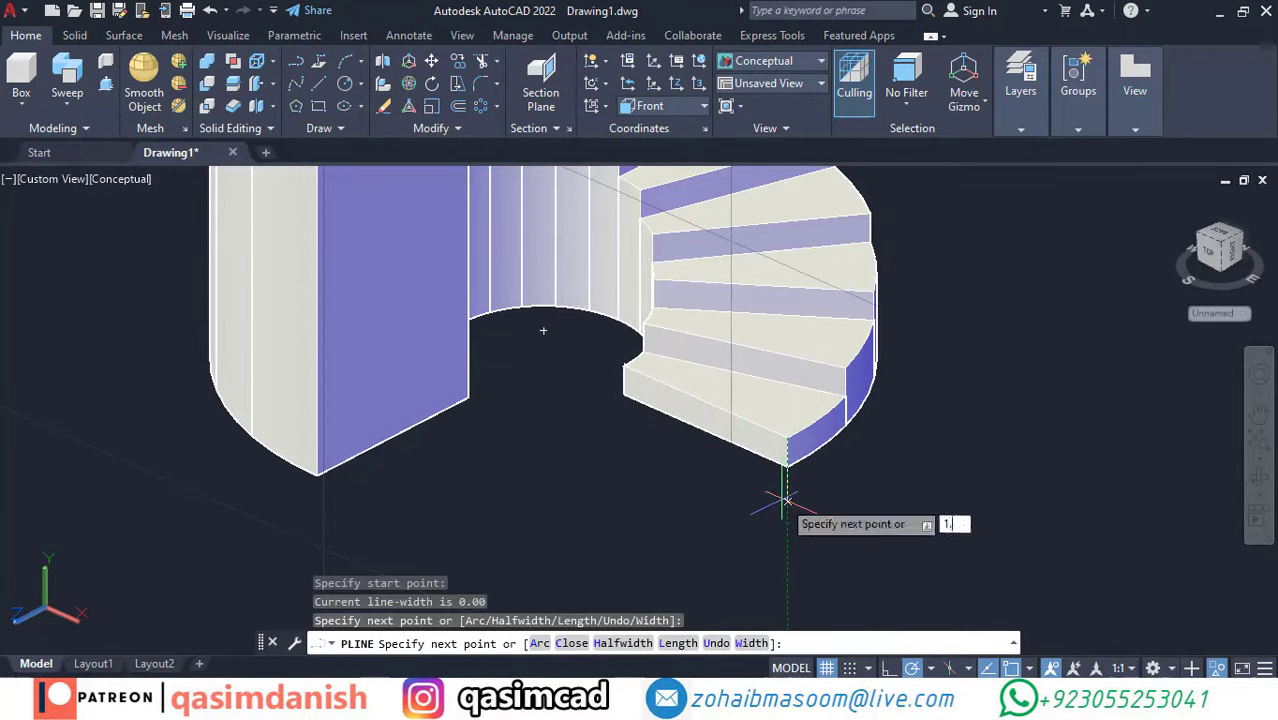
{"action": "type", "text": "1.2"}
{"action": "key", "text": "Return"}
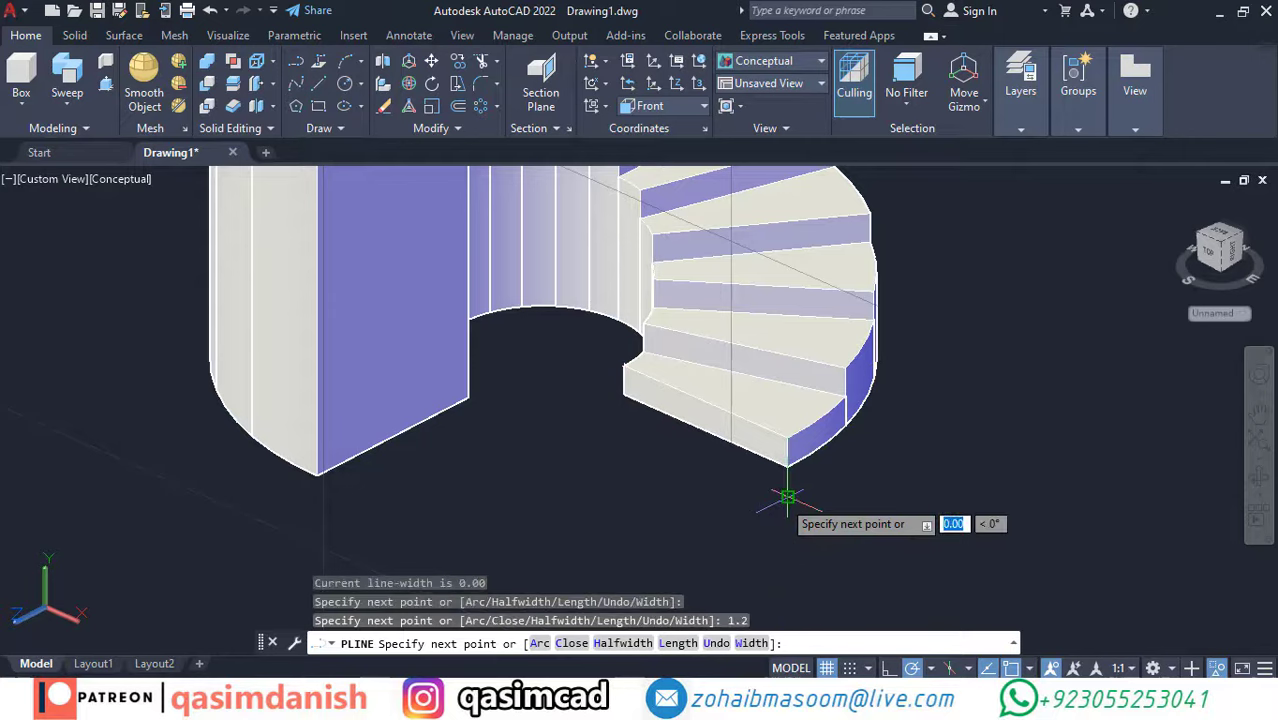
{"action": "left_click", "coordinate": [624, 422]}
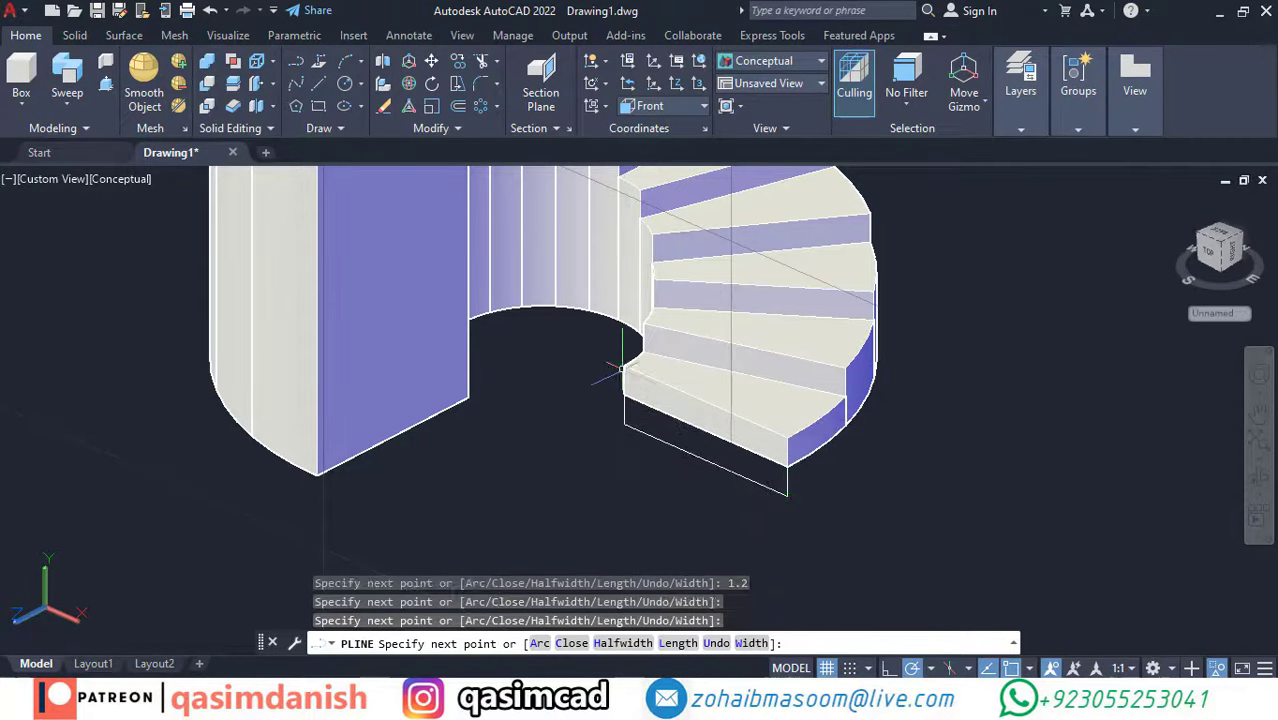
{"action": "key", "text": "Escape"}
{"action": "scroll", "coordinate": [844, 484], "scroll_direction": "down", "scroll_amount": 3}
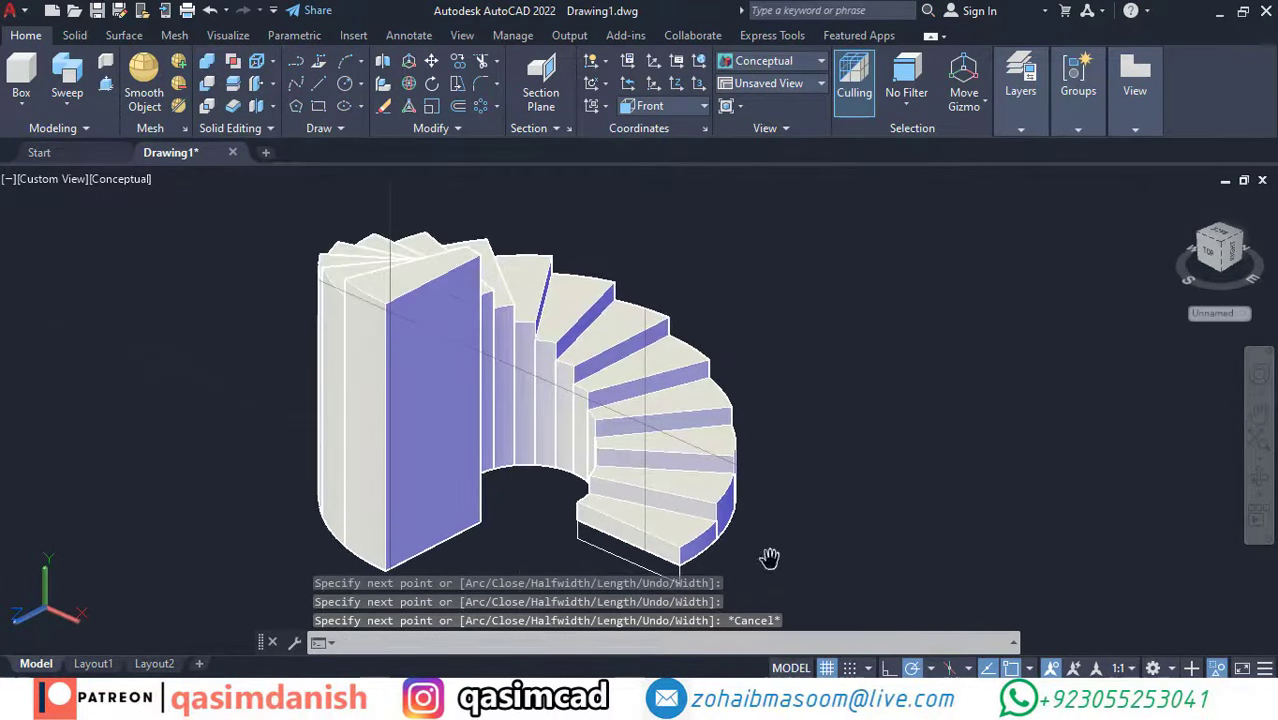
End object isolation so the hidden helix shows again.
{"action": "right_click", "coordinate": [842, 405]}
{"action": "mouse_move", "coordinate": [992, 124]}
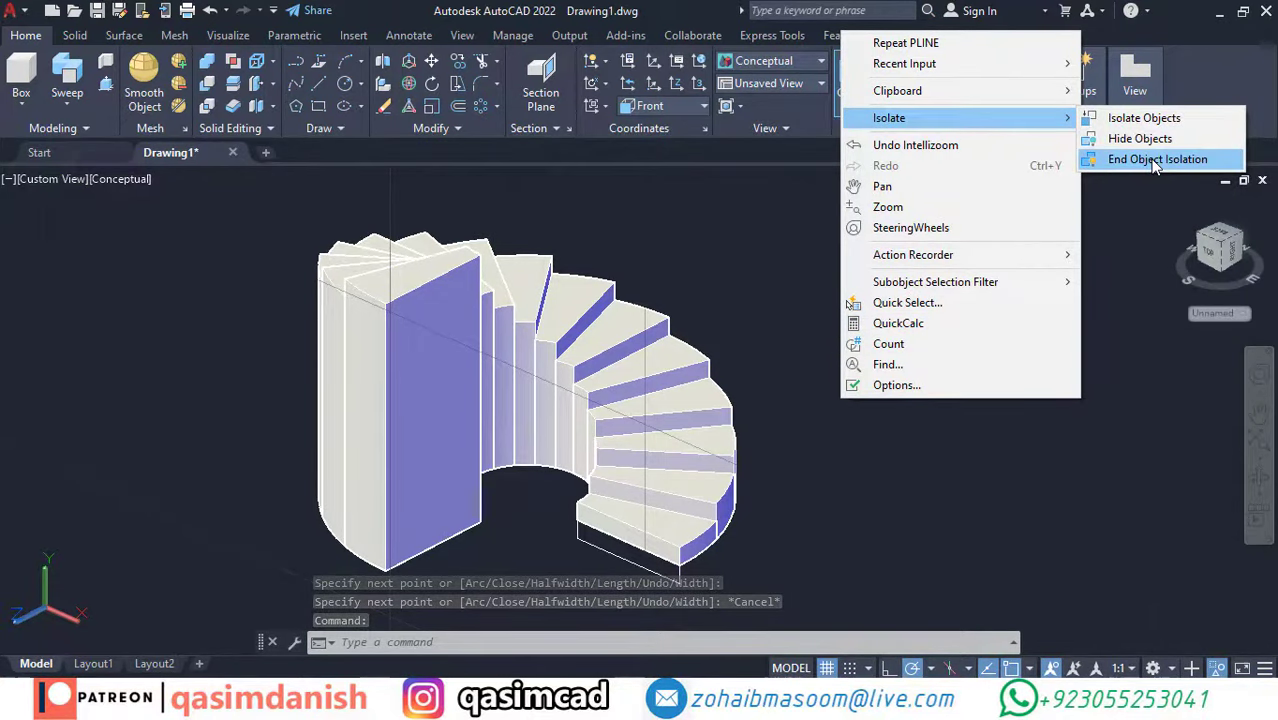
{"action": "left_click", "coordinate": [1156, 162]}
{"action": "middle_click_drag", "start_coordinate": [931, 347], "coordinate": [876, 328], "text": "shift"}
{"action": "key", "text": "ctrl+z"}
{"action": "key", "text": "ctrl+z"}
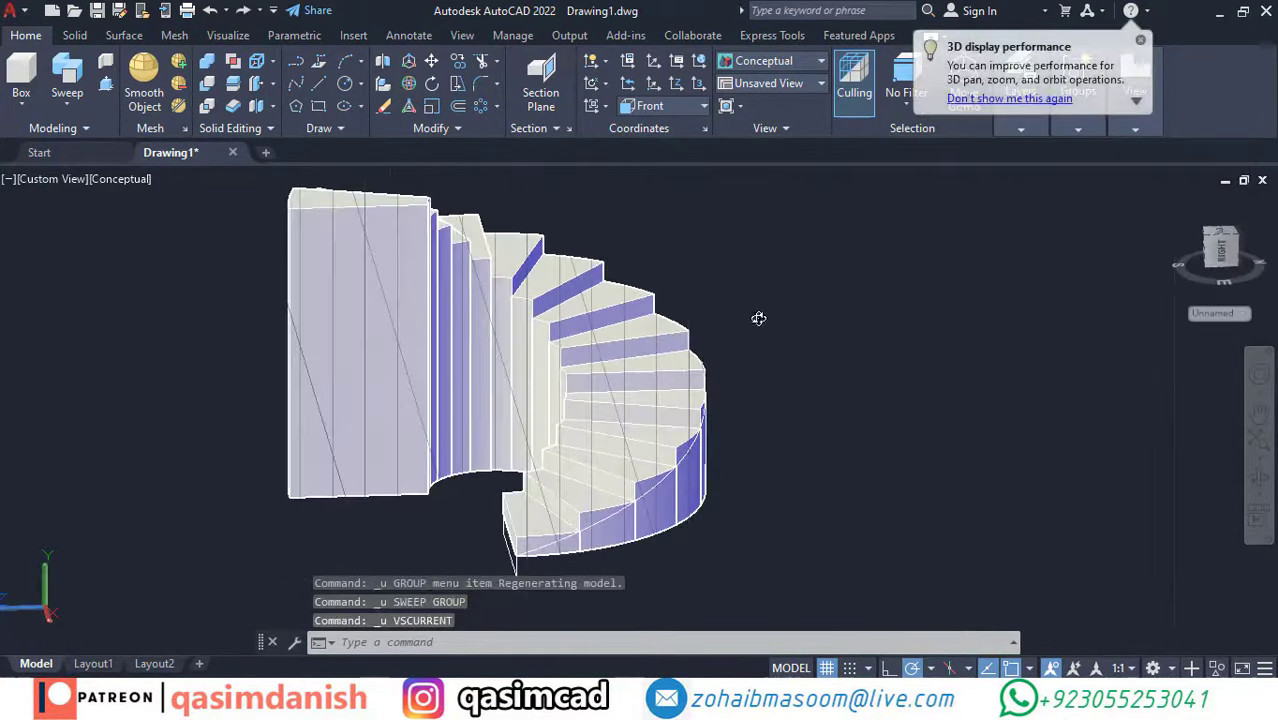
{"action": "middle_click_drag", "start_coordinate": [762, 320], "coordinate": [575, 213], "text": "shift"}
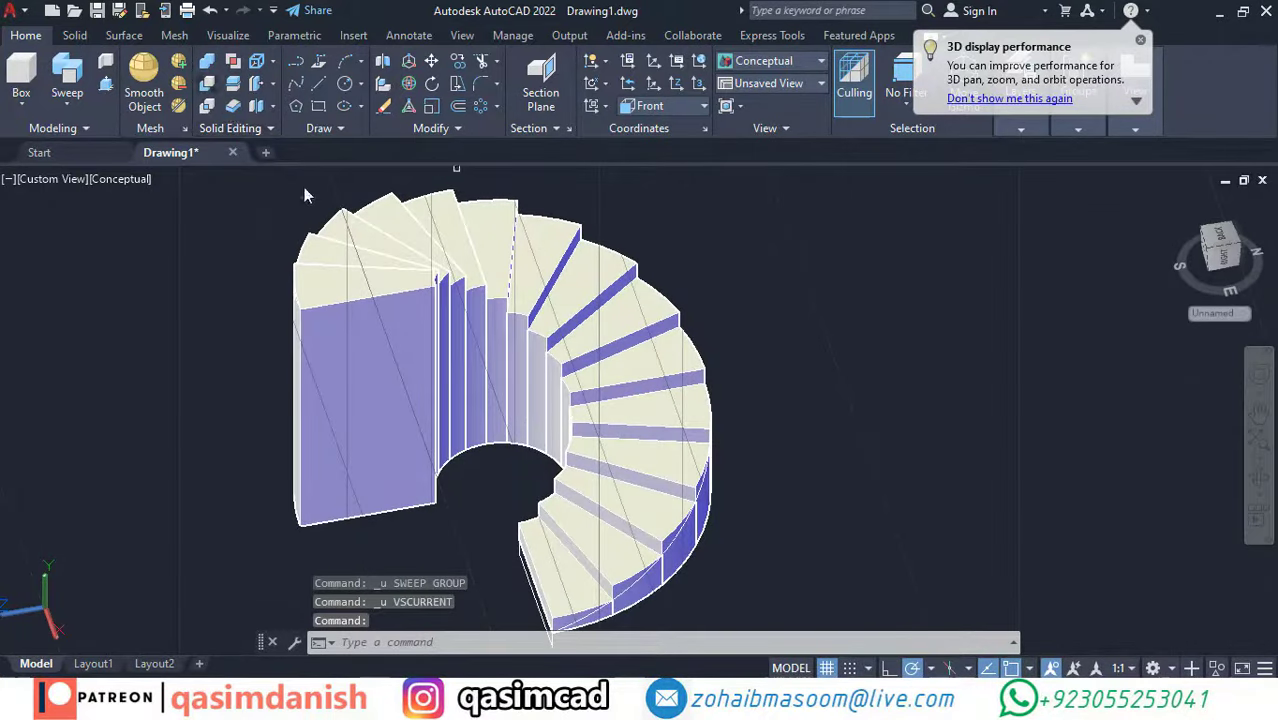
Union all 49 stair pieces into a single solid.
{"action": "left_click", "coordinate": [206, 63]}
{"action": "scroll", "coordinate": [340, 235], "scroll_direction": "down", "scroll_amount": 5}
{"action": "left_click", "coordinate": [265, 183]}
{"action": "left_click", "coordinate": [560, 425]}
{"action": "key", "text": "Return"}
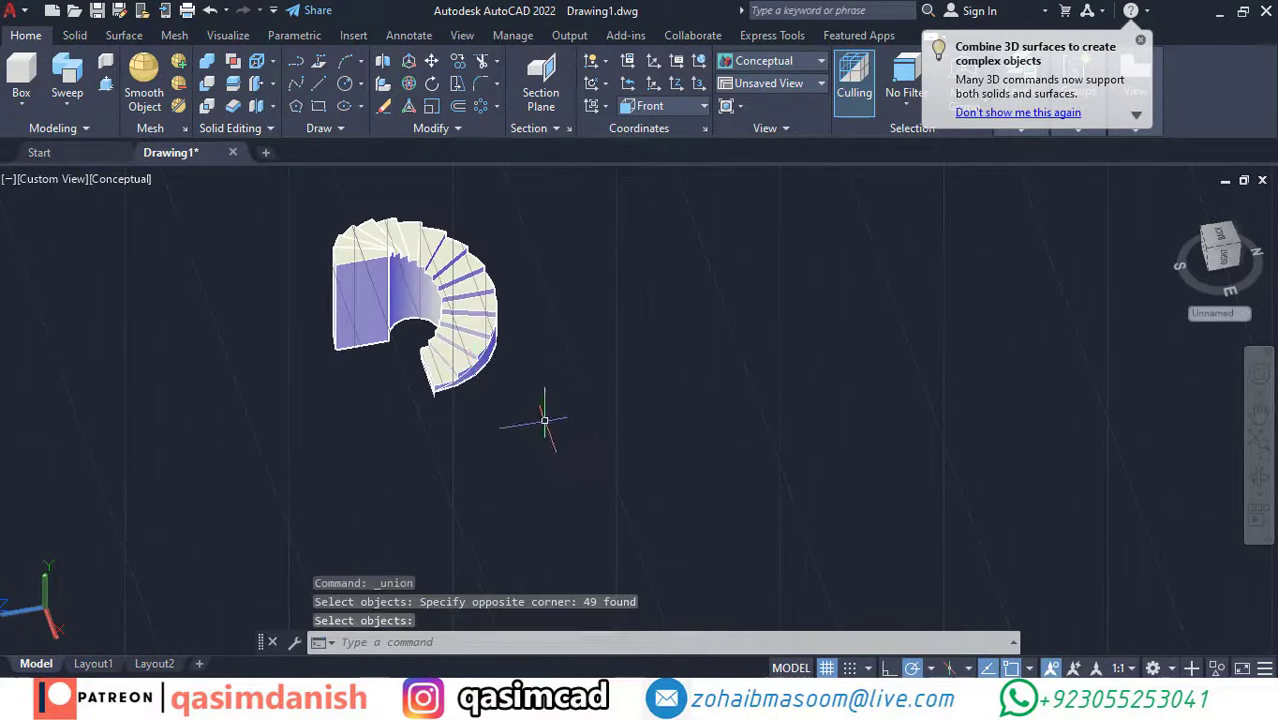
{"action": "scroll", "coordinate": [566, 362], "scroll_direction": "up", "scroll_amount": 3}
{"action": "middle_click_drag", "start_coordinate": [566, 362], "coordinate": [753, 422], "text": "shift"}
{"action": "key", "text": "Return"}
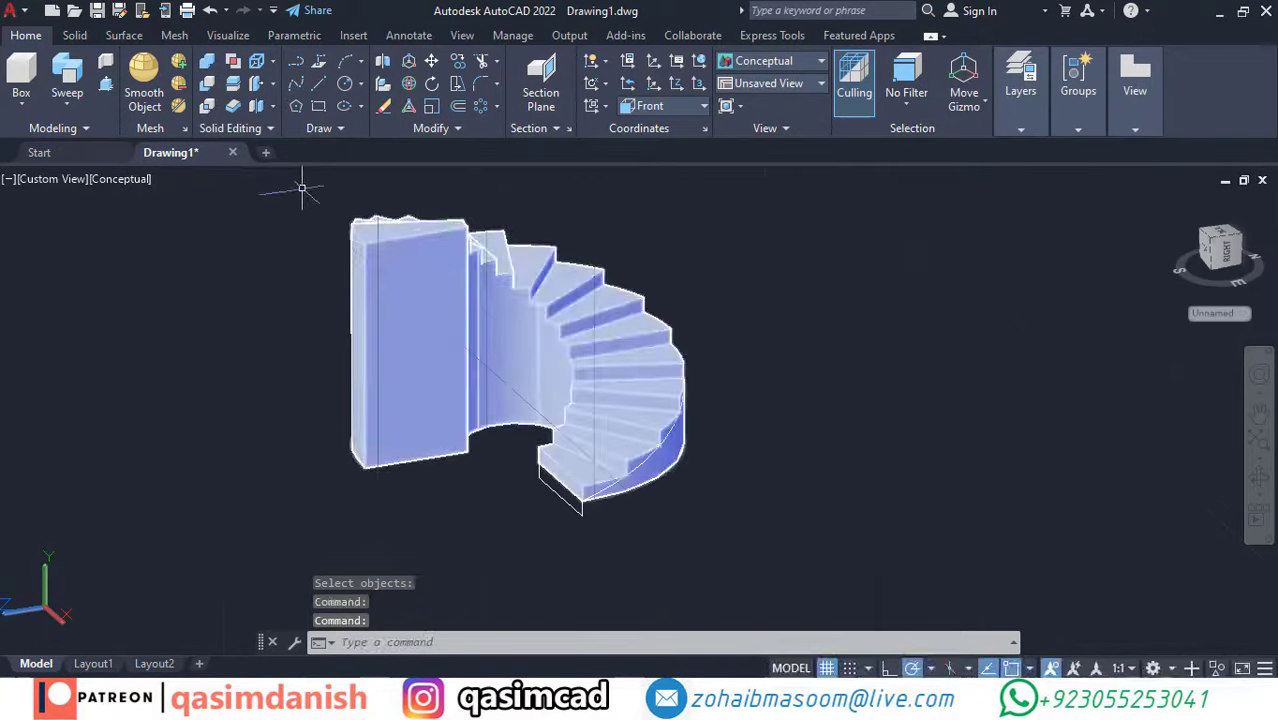
{"action": "left_click", "coordinate": [166, 193]}
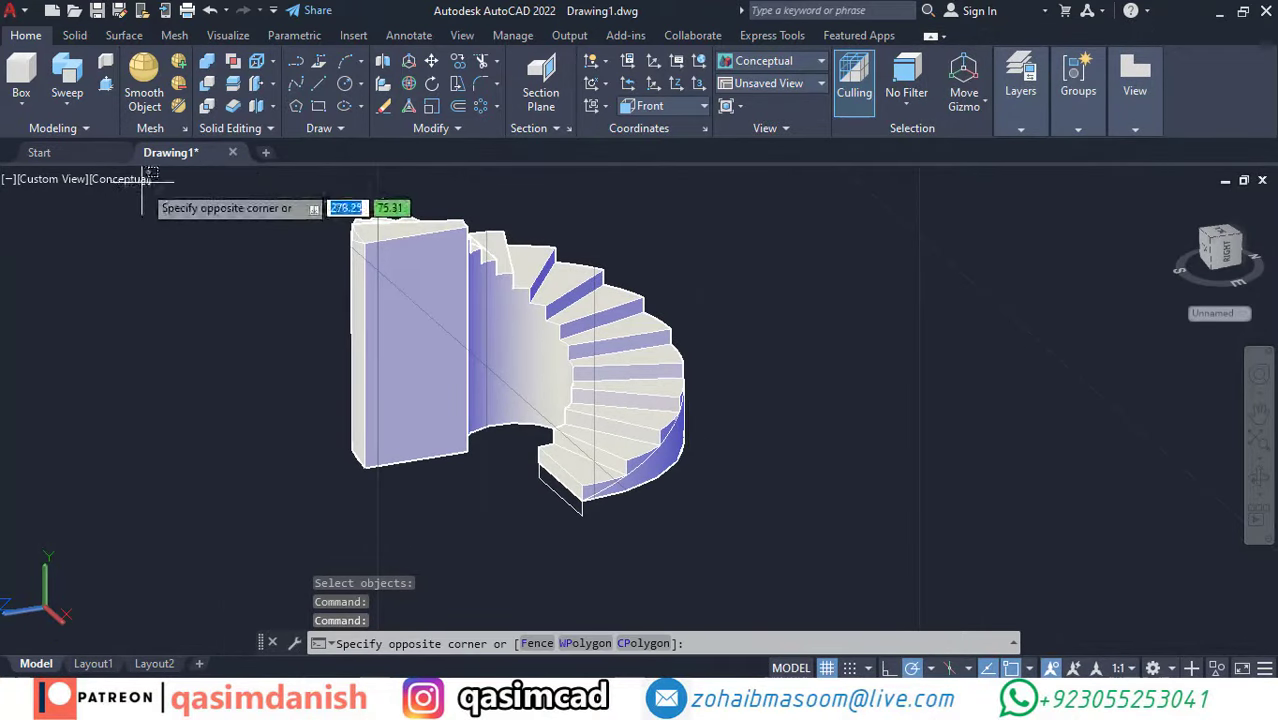
In 2D Wireframe, sweep the polyline profile along the helix into a curved stringer, then return to Conceptual shading.
{"action": "left_click", "coordinate": [135, 180]}
{"action": "left_click", "coordinate": [170, 224]}
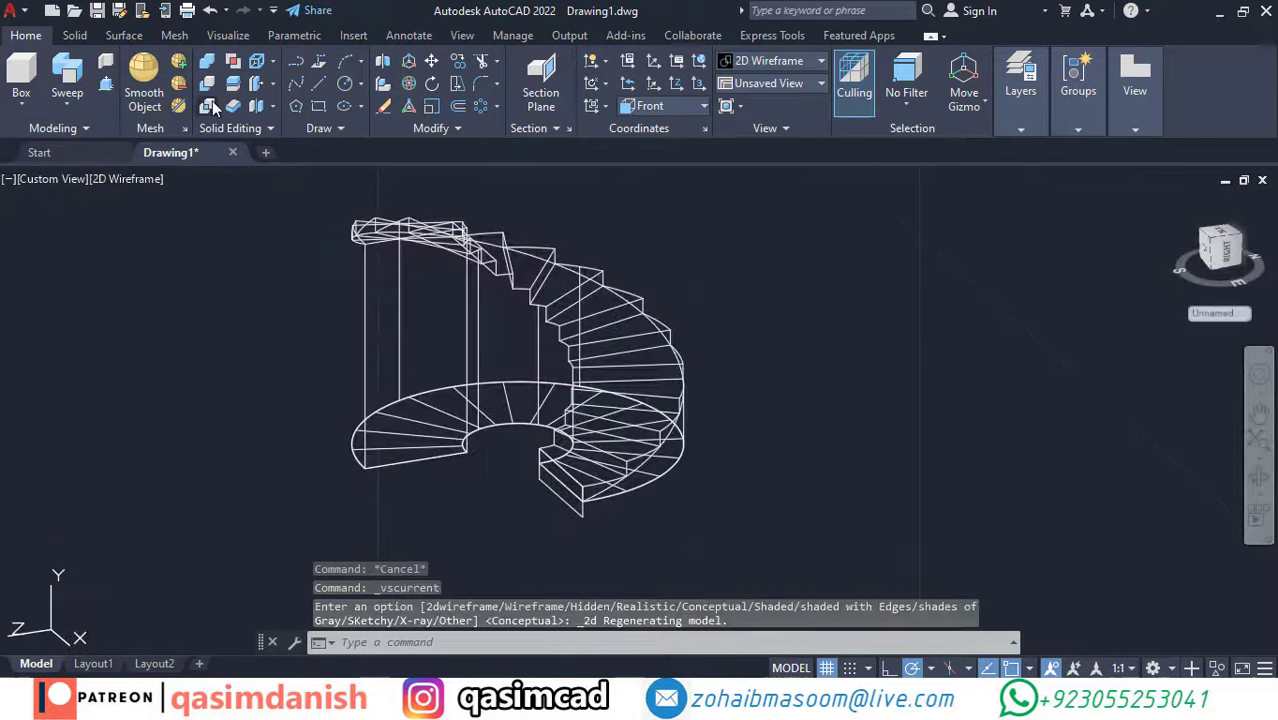
{"action": "left_click", "coordinate": [78, 72]}
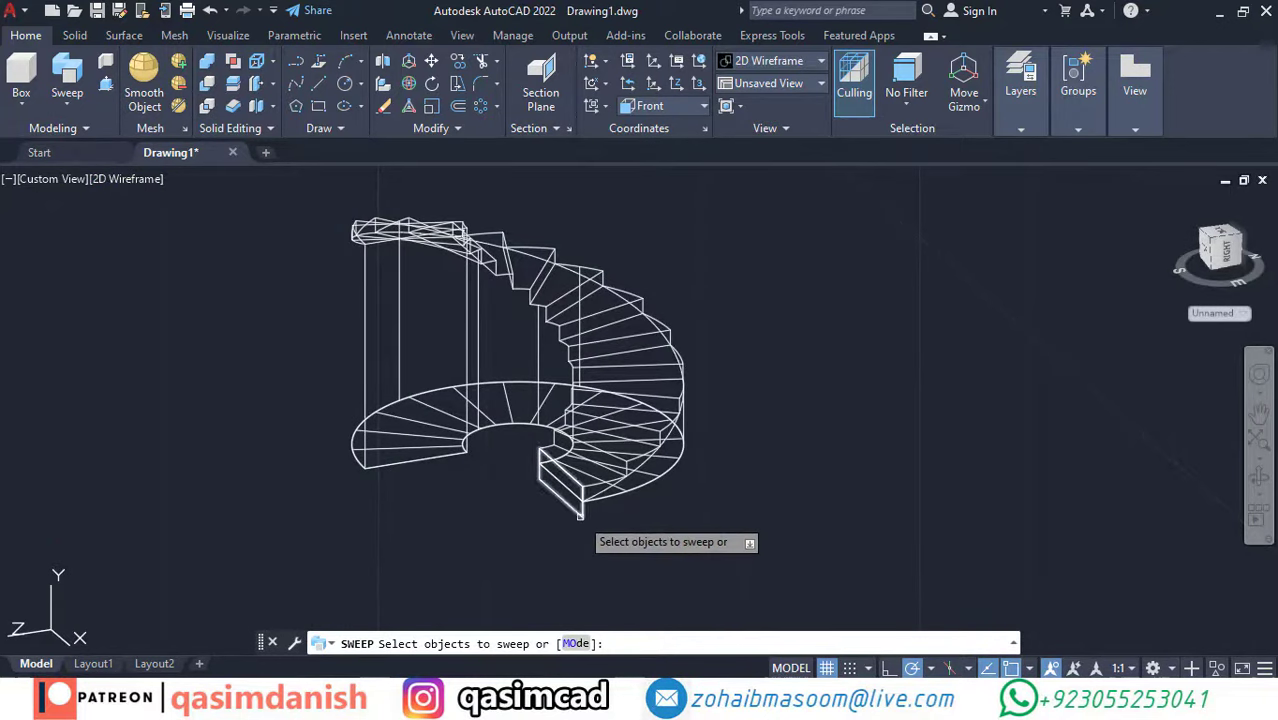
{"action": "left_click", "coordinate": [579, 515]}
{"action": "key", "text": "Return"}
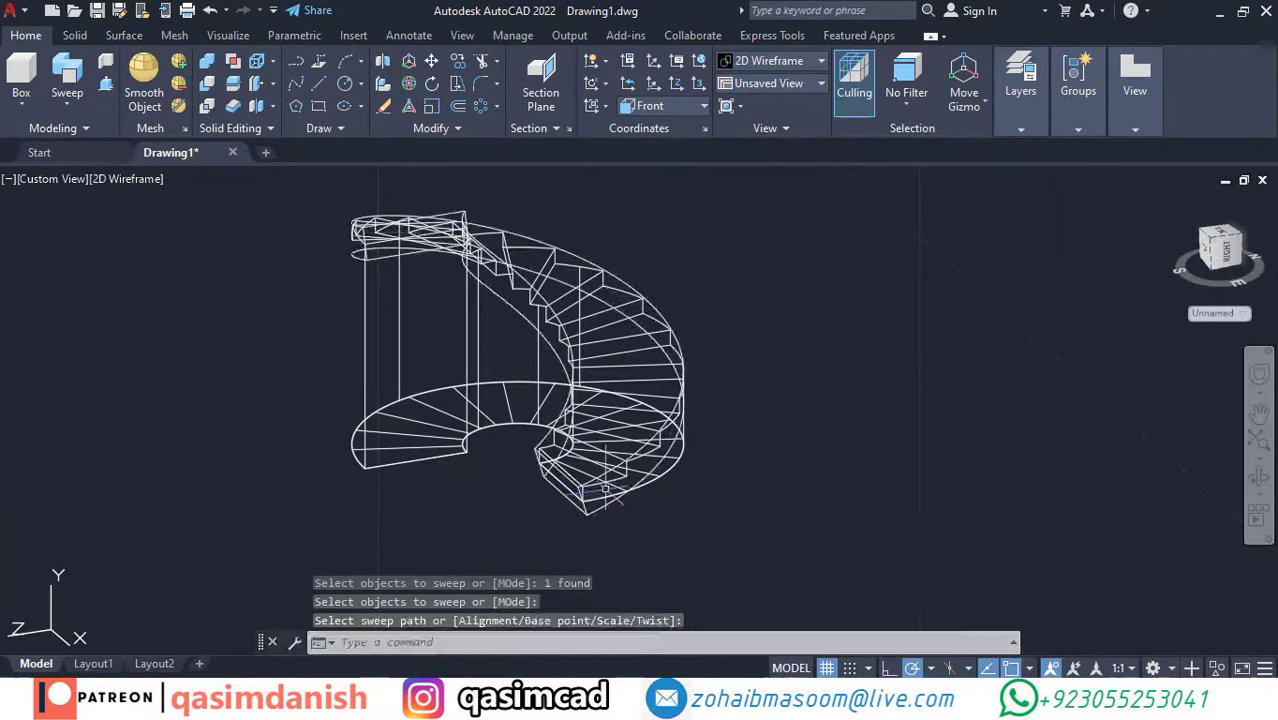
{"action": "left_click", "coordinate": [146, 181]}
{"action": "left_click", "coordinate": [190, 243]}
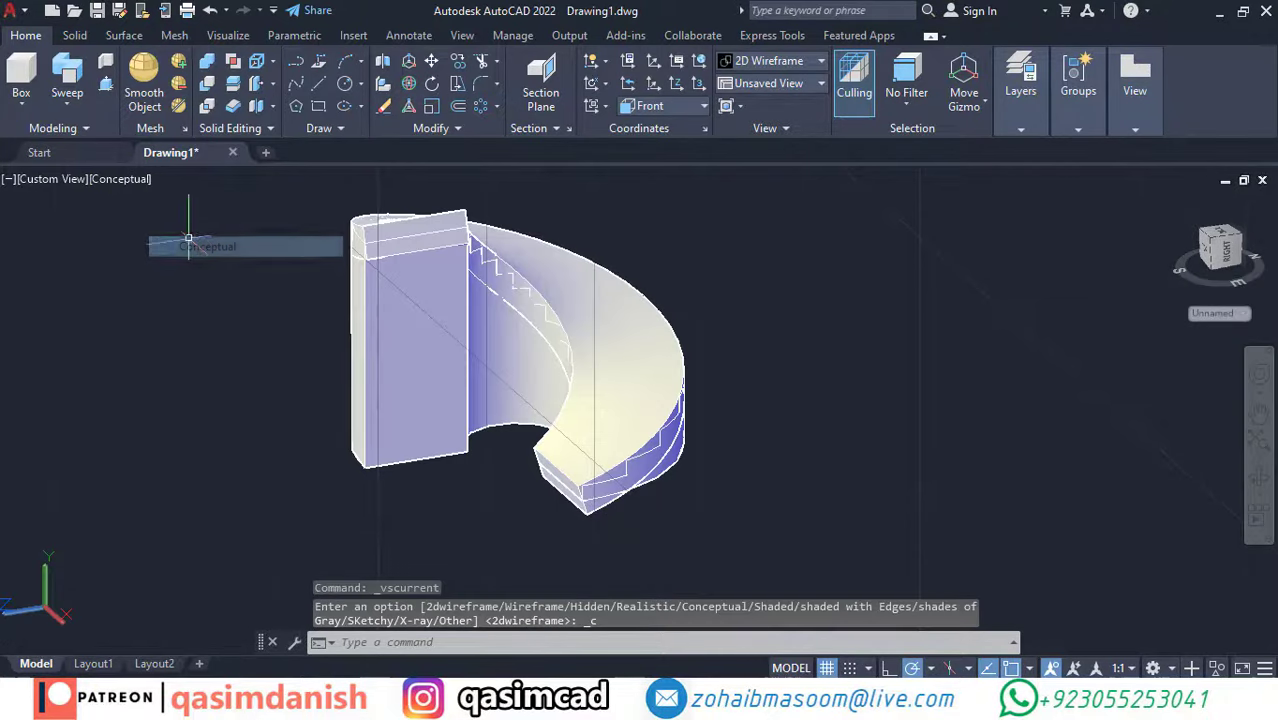
Intersect the swept stringer with the merged stair solid, keeping only their overlap as spiral steps.
{"action": "left_click", "coordinate": [209, 108]}
{"action": "left_click", "coordinate": [462, 374]}
{"action": "left_click", "coordinate": [545, 320]}
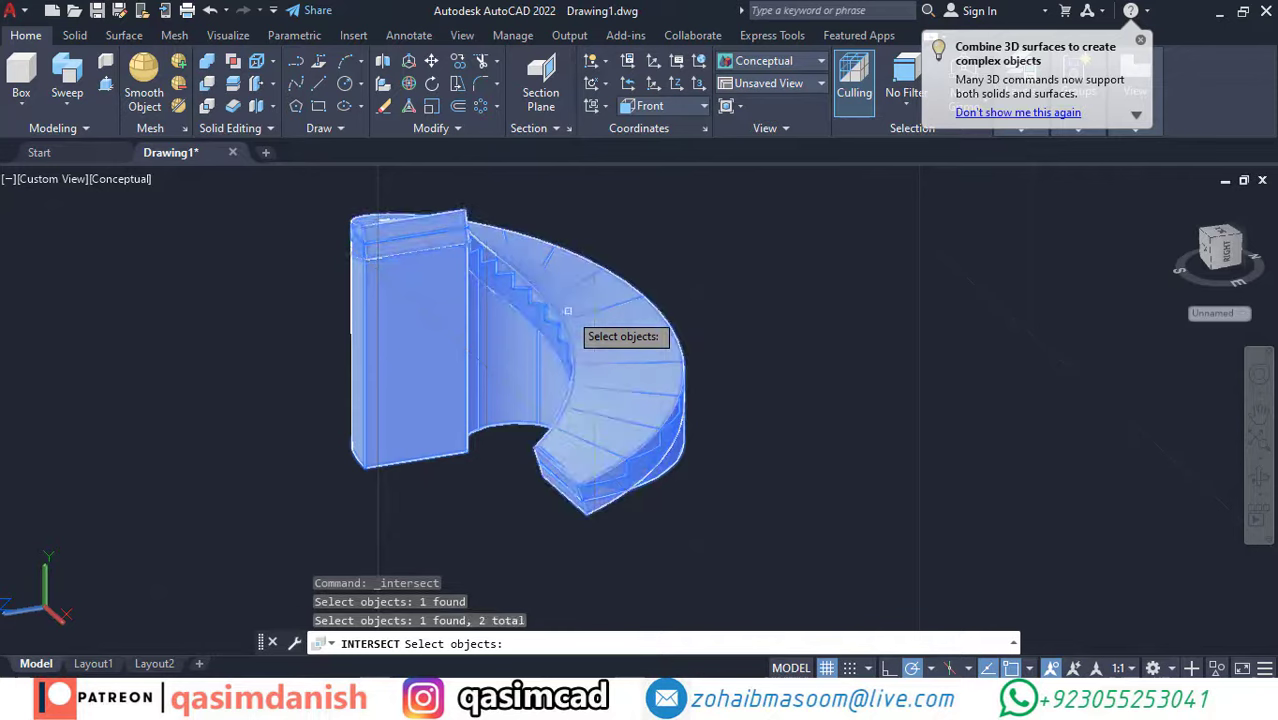
{"action": "key", "text": "Return"}
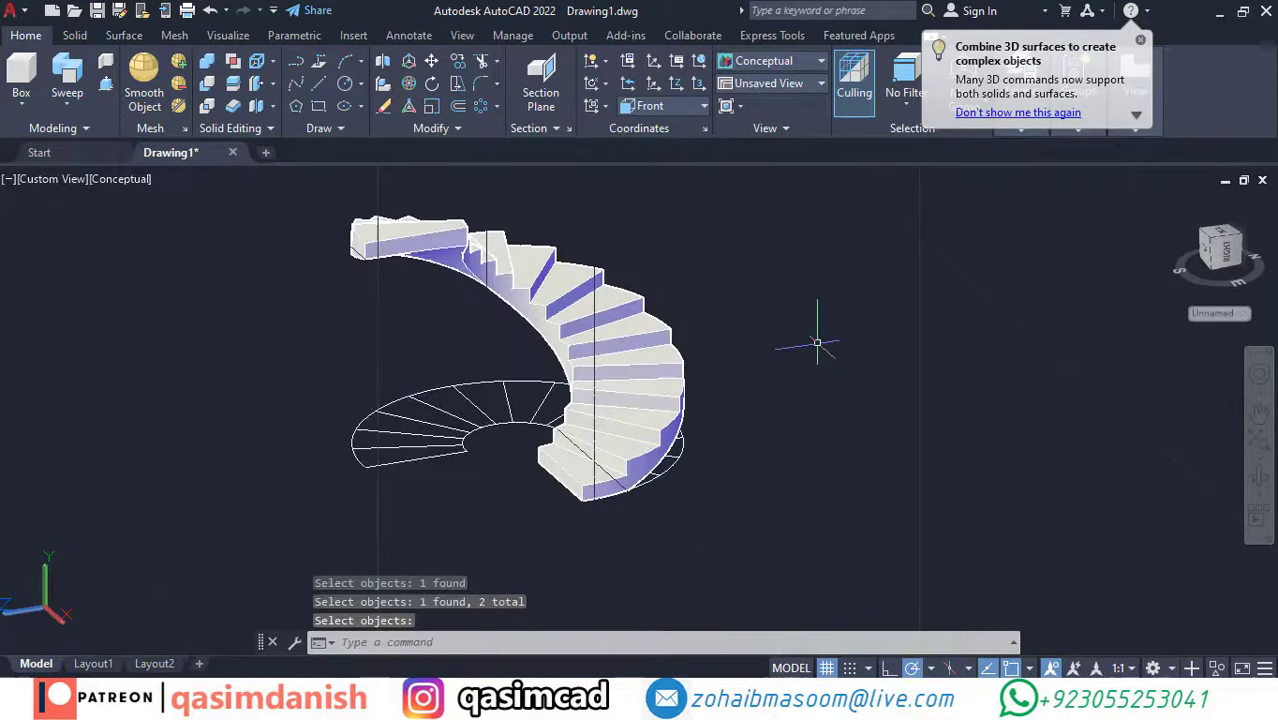